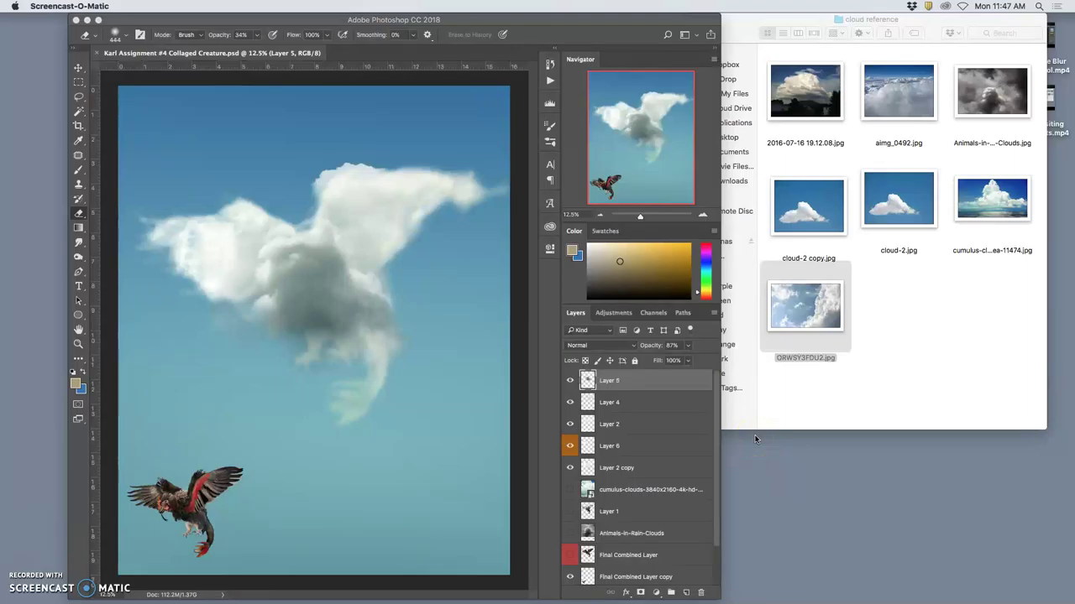
Delete the hidden Animals-In-Rain-Clouds and cumulus-clouds reference layers.
left_click(608, 534)
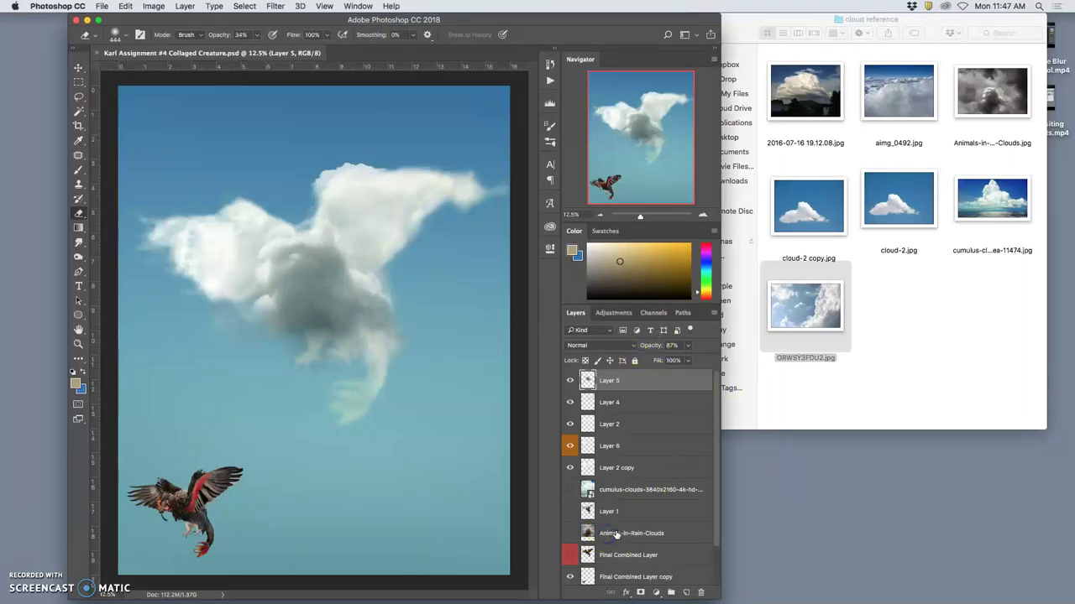
left_click(615, 534)
key("BackSpace")
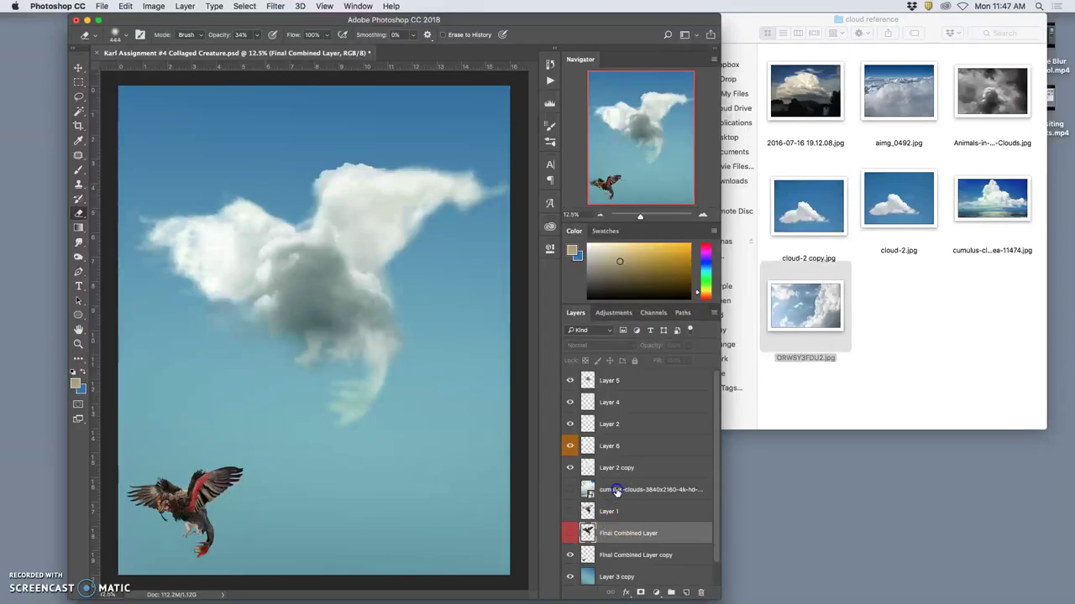
left_click(621, 491)
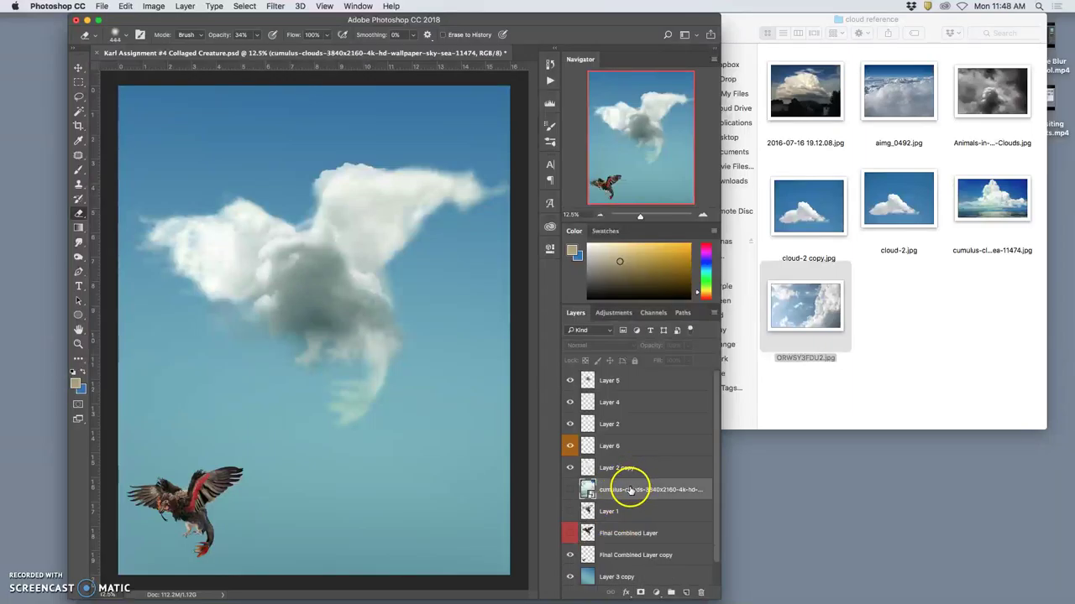
key("BackSpace")
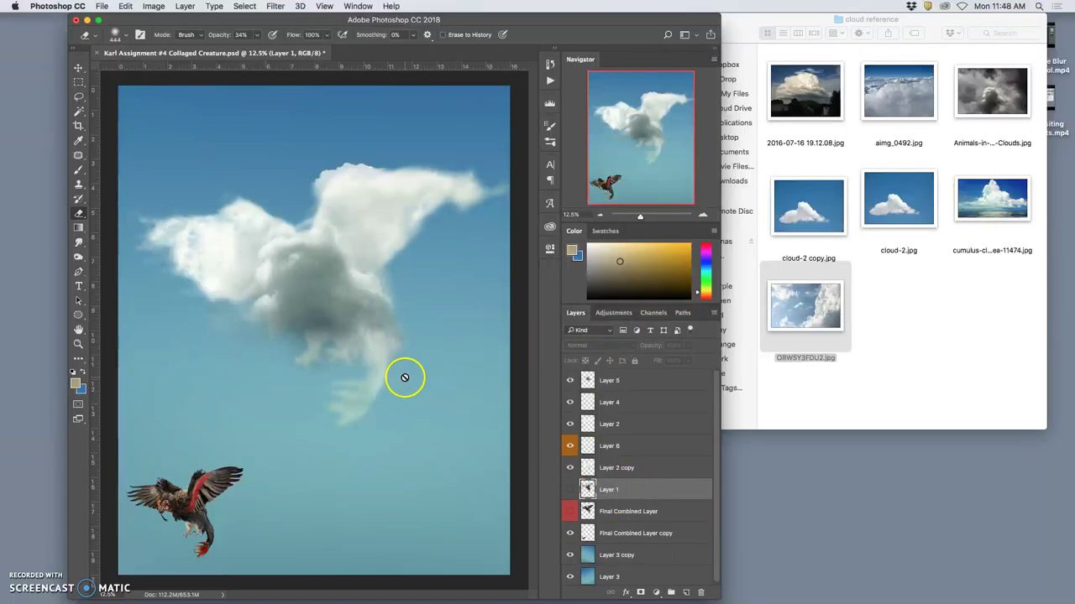
Place cloud-2 copy.jpg from the cloud reference folder into the composition and shift it down and right, below the cloud creature.
left_click(807, 205)
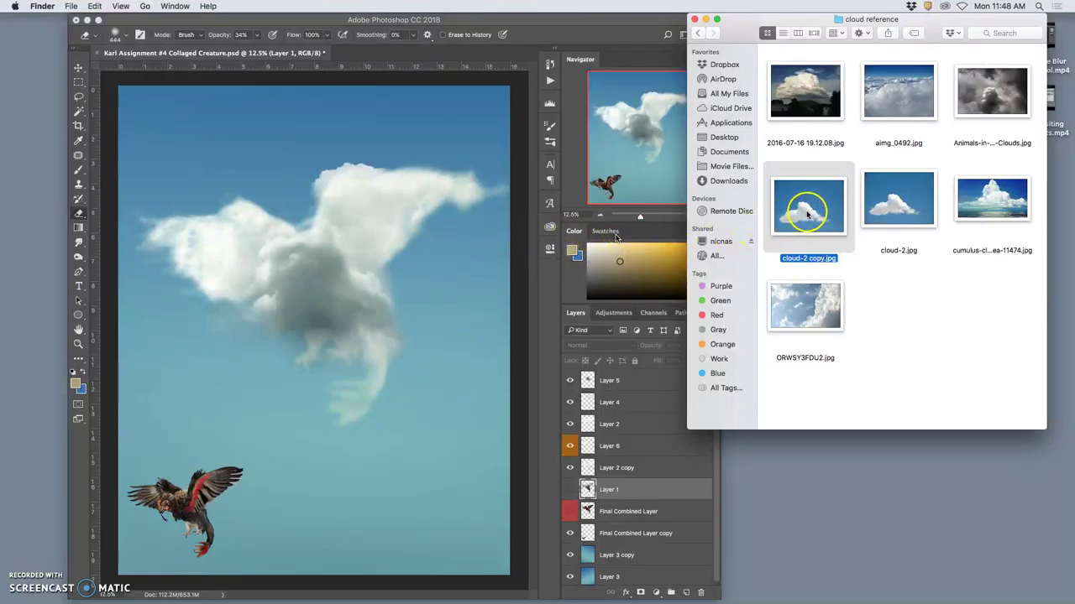
left_click_drag(807, 214, 366, 433)
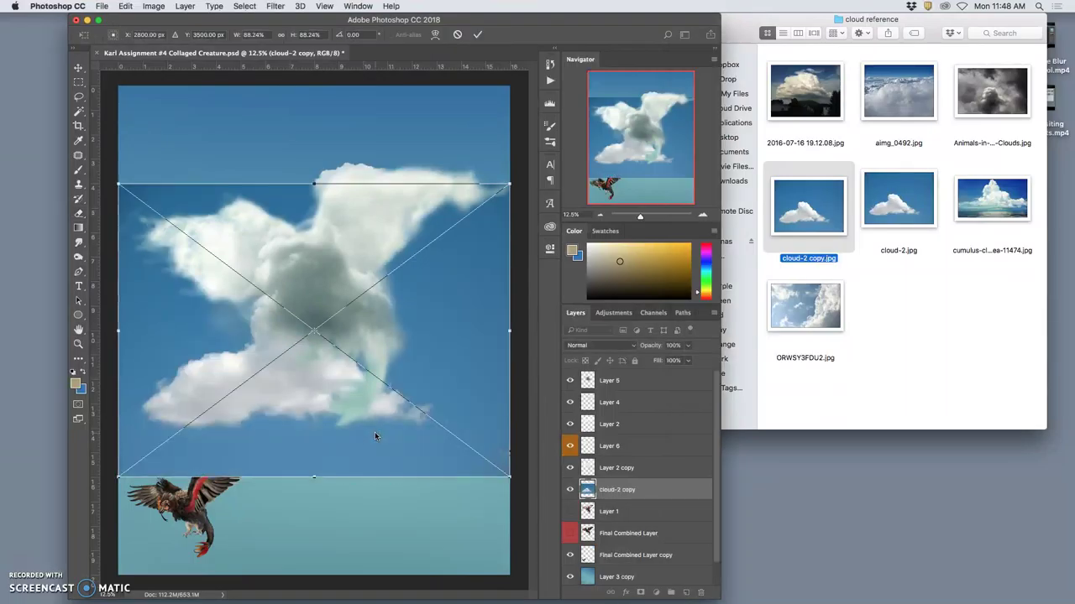
left_click_drag(280, 384, 310, 429)
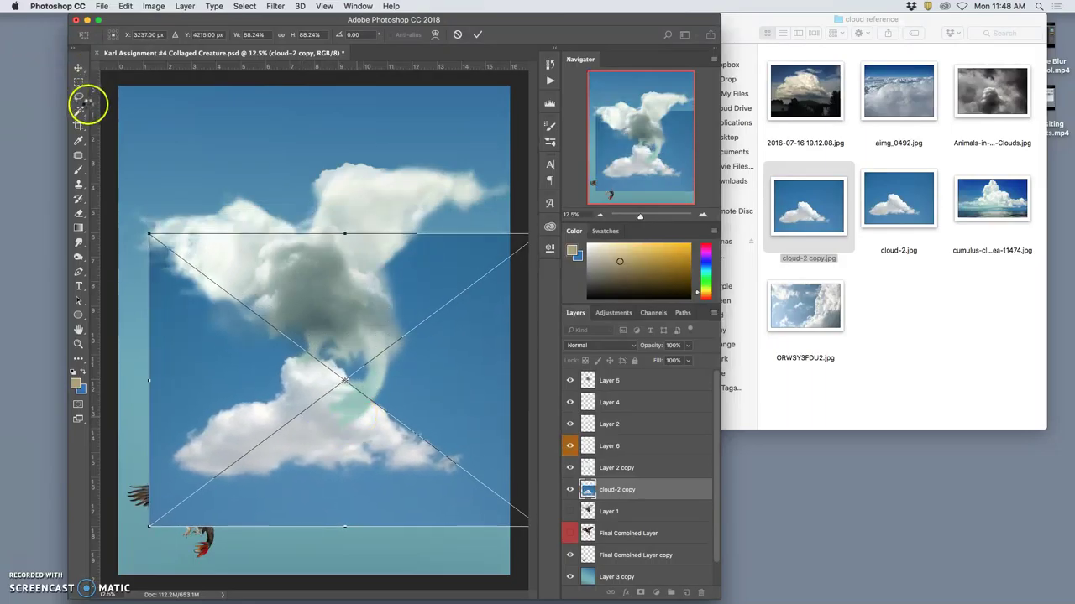
Lasso loosely around the white cloud in the placed image and copy the selection to a new layer.
left_click(78, 96)
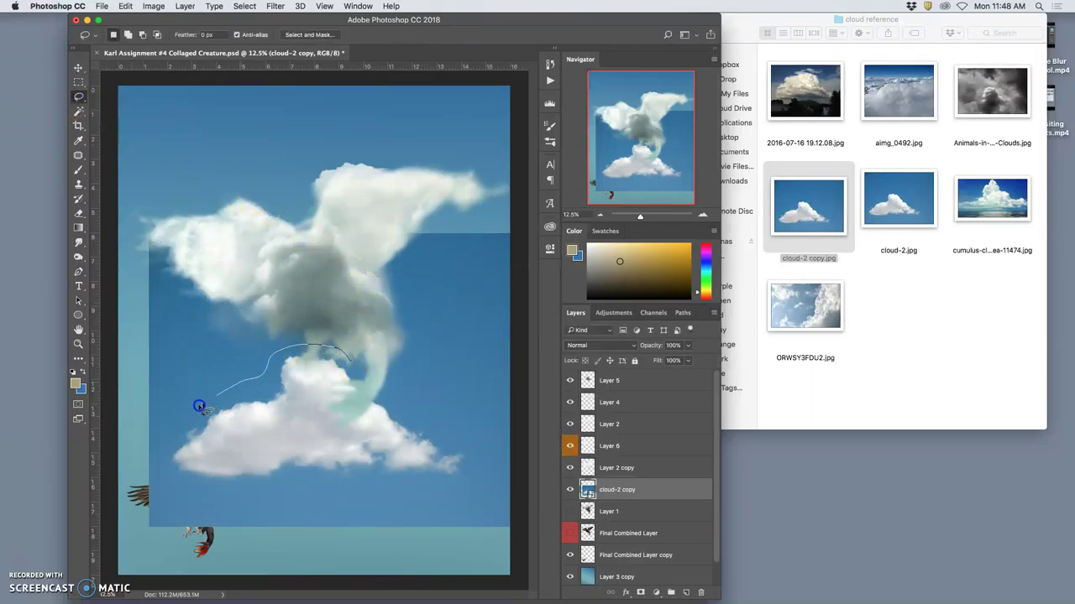
mouse_move(170, 468)
left_mouse_down()
mouse_move(195, 495)
mouse_move(437, 480)
mouse_move(477, 466)
mouse_move(384, 372)
left_mouse_up()
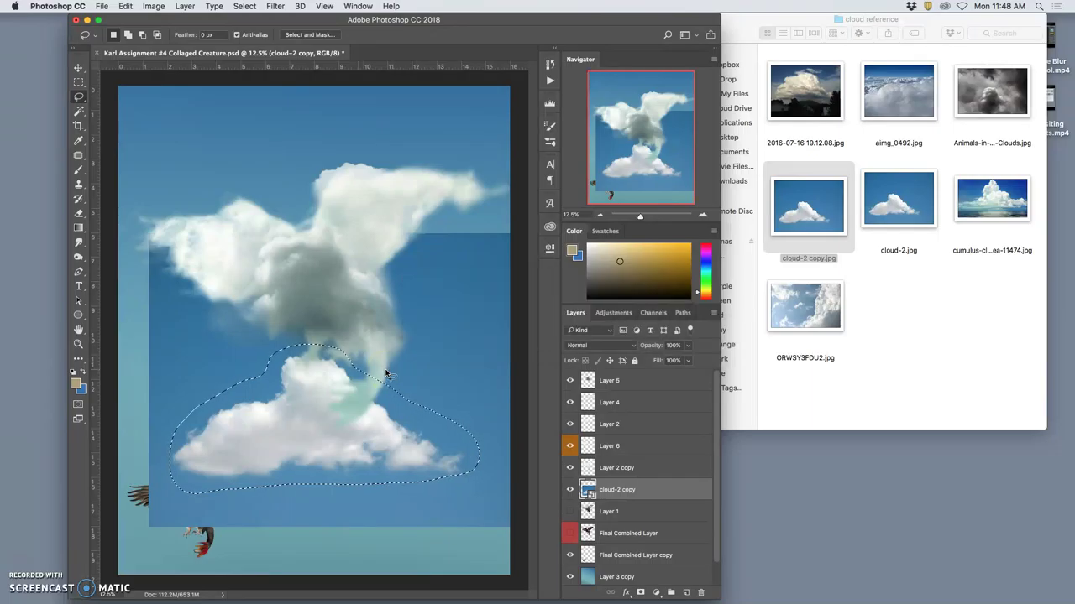
key("super+j")
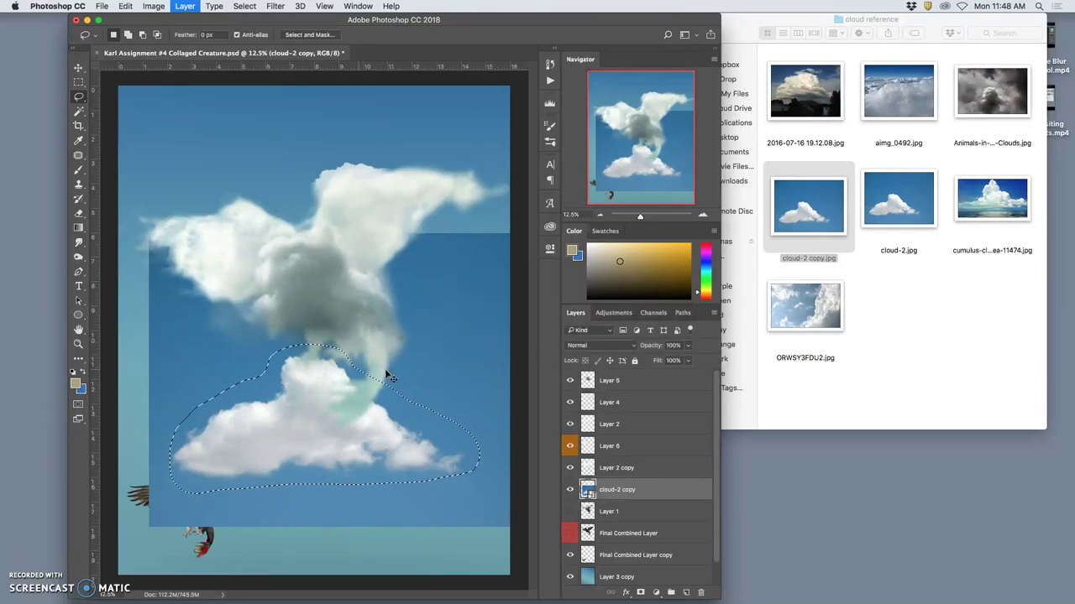
left_click(403, 379)
Delete the cloud-2 copy layer, Layer 1 and Final Combined Layer.
left_click_drag(603, 506, 608, 512)
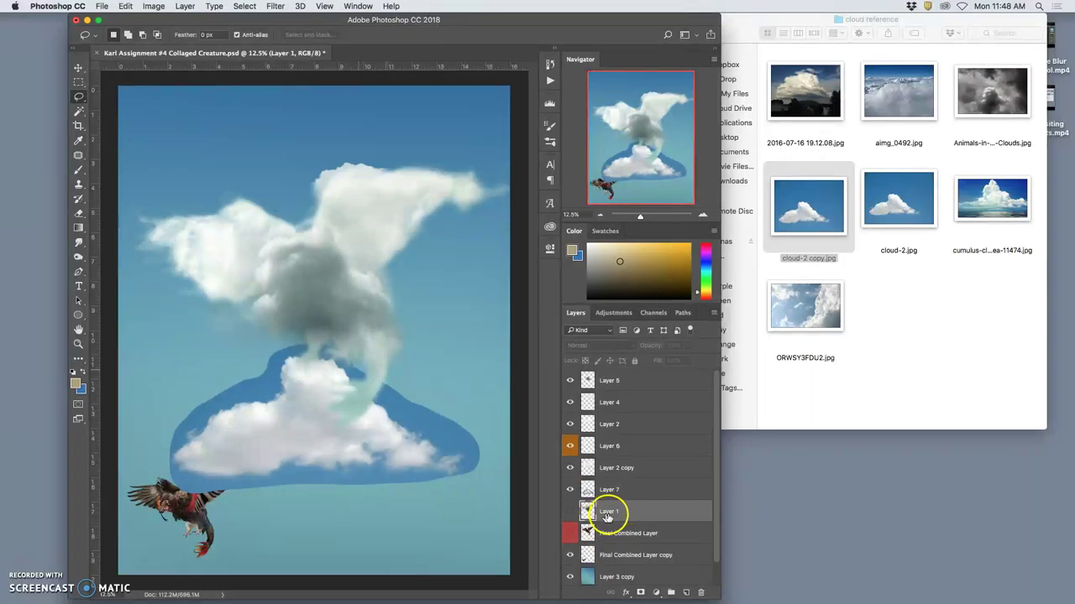
key("Delete")
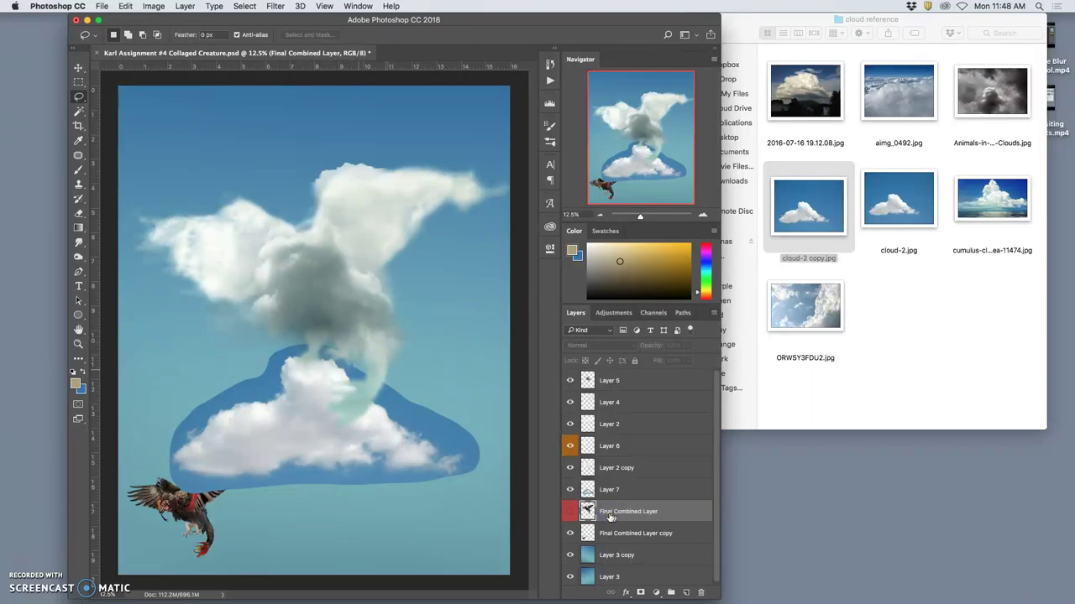
key("Delete")
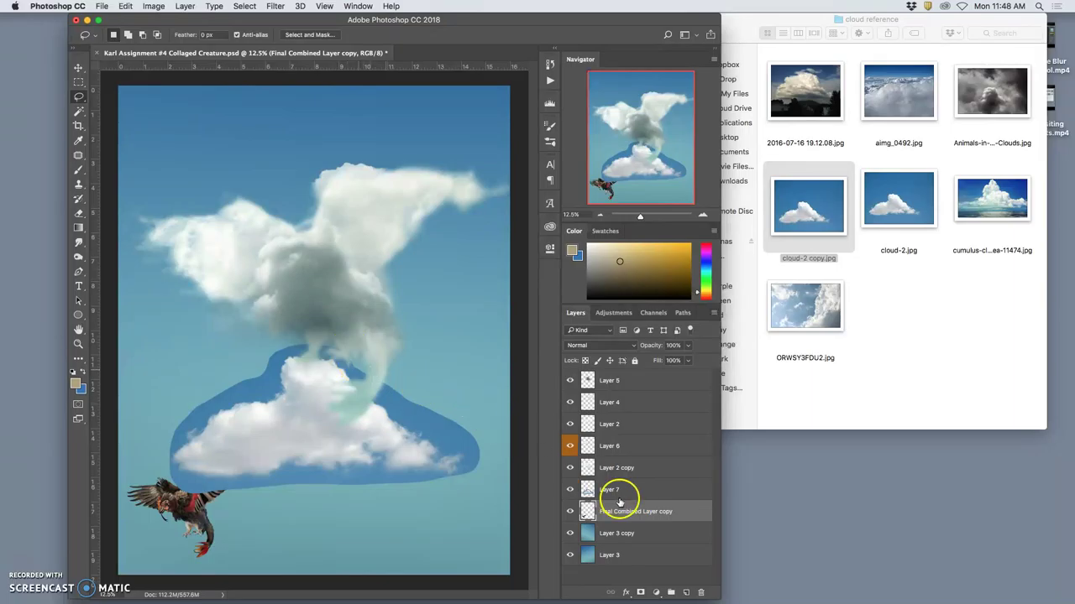
Move Layer 7 to the top of the layer stack and select the blue sky around its cloud with the Magic Wand.
left_click_drag(619, 502, 613, 376)
left_click(79, 111)
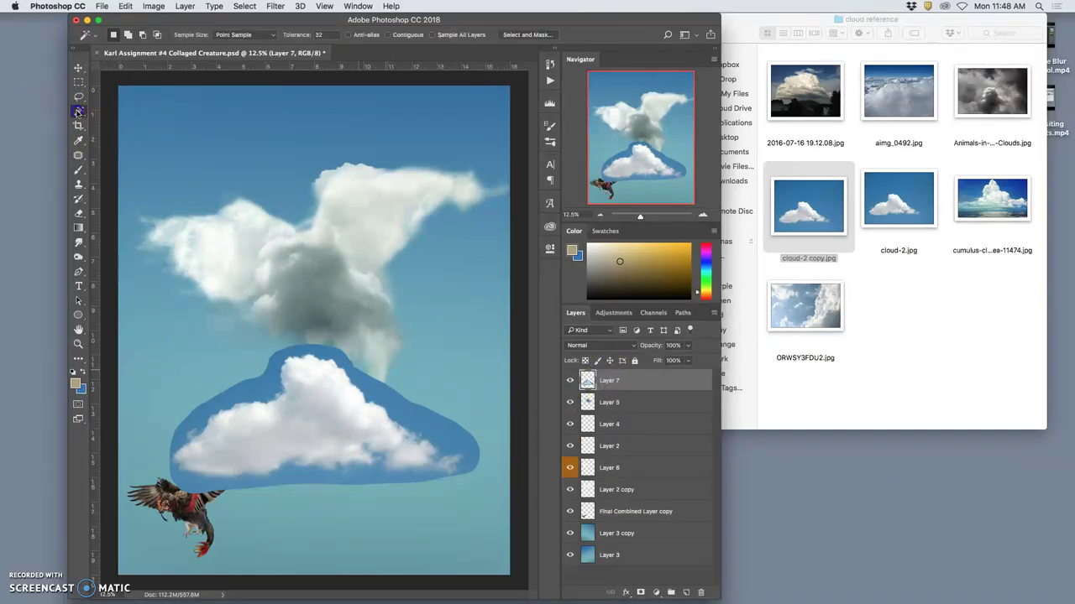
left_click(380, 394)
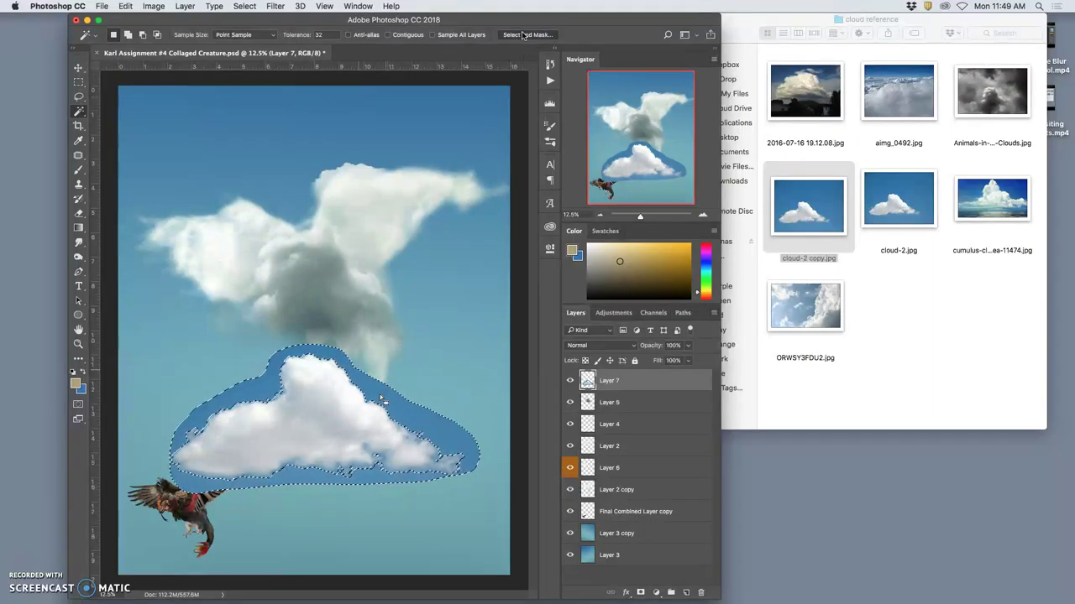
Refine the sky selection in Select and Mask with radius 5 px, feather 3.6 px and shift edge +22%.
key("super+alt+r")
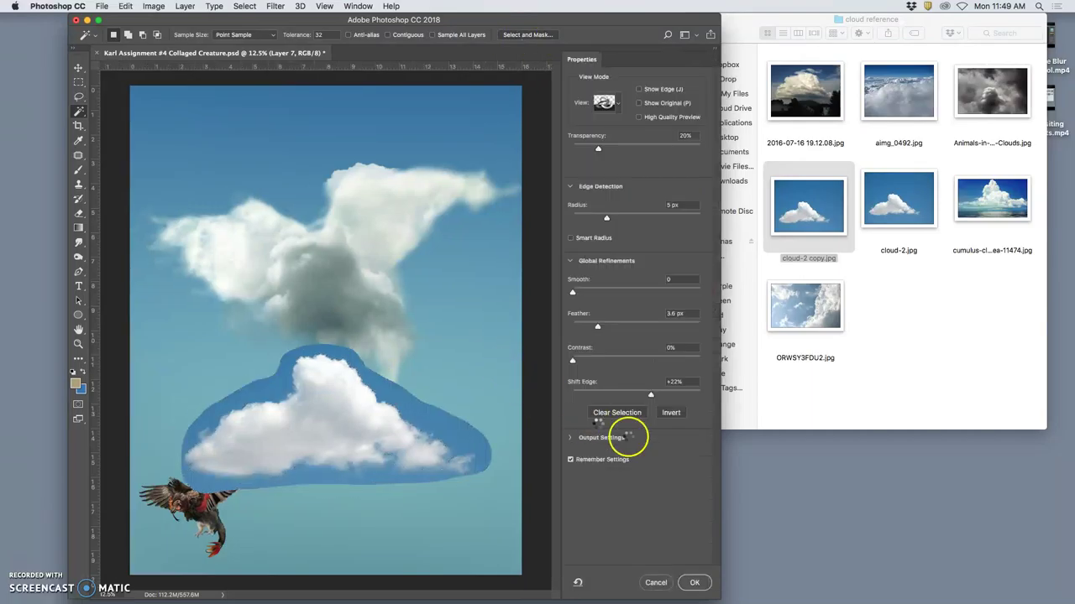
left_click(697, 582)
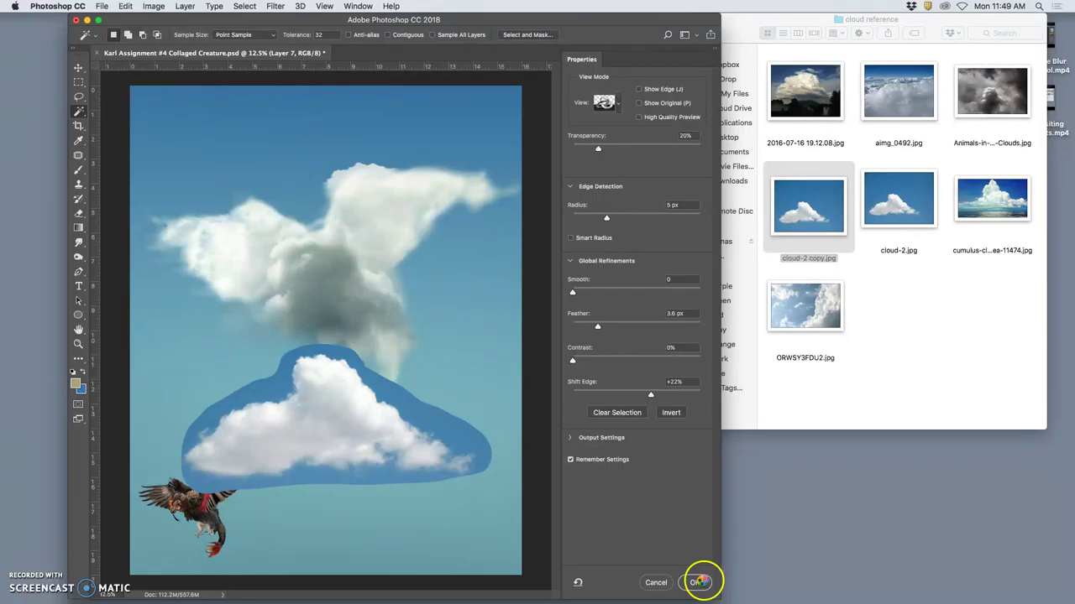
left_click(562, 577)
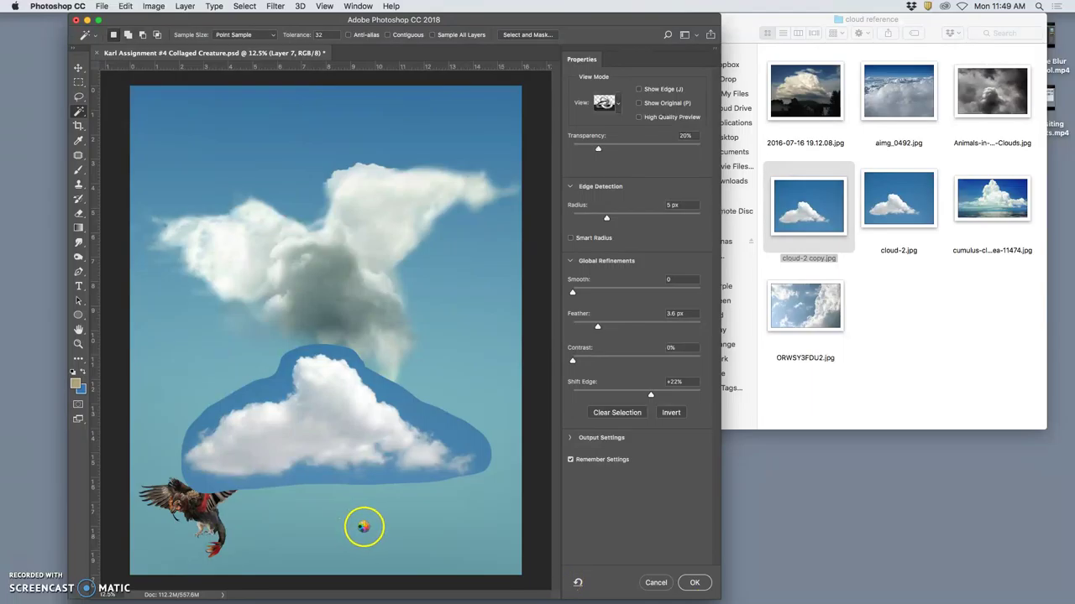
mouse_move(453, 591)
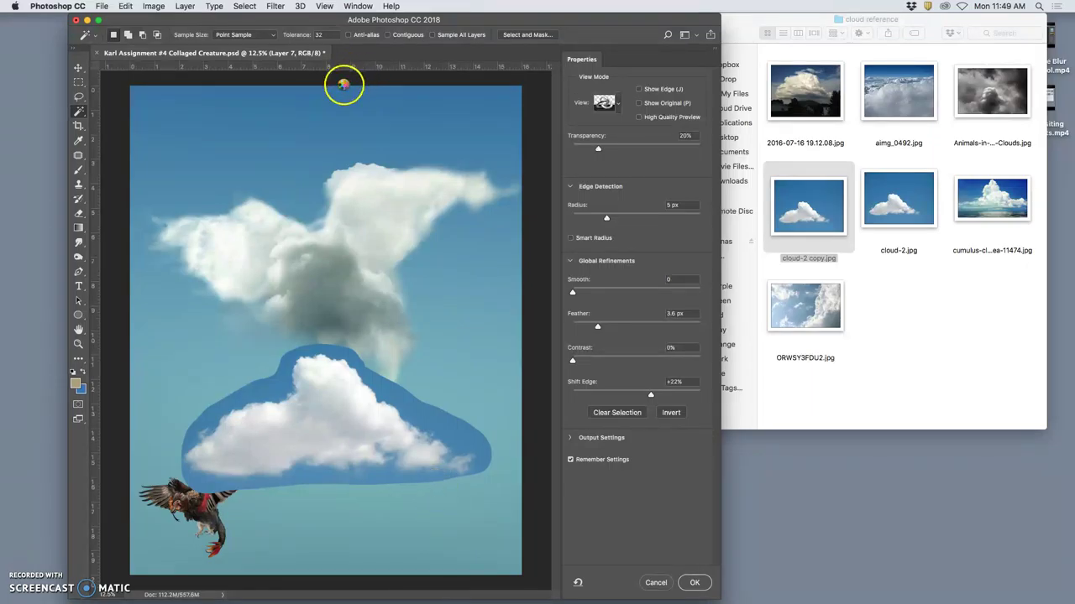
left_click(19, 585)
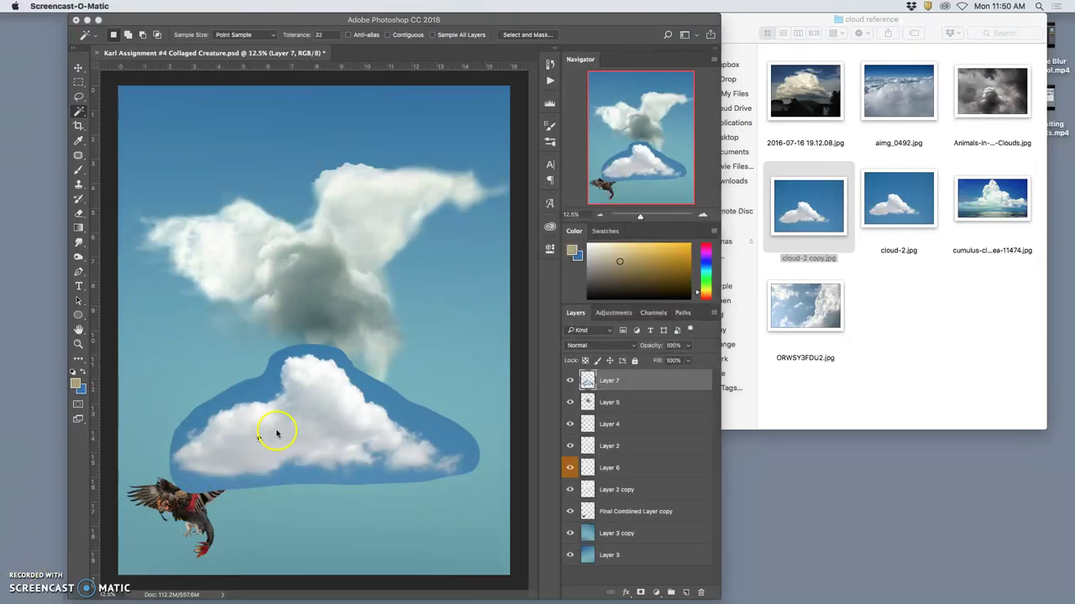
Remove the selected blue sky from Layer 7, check the cloud's cut-out edge up close and clear the selection.
left_click(386, 420)
key("super+plus")
key("super+plus")
key("super+plus")
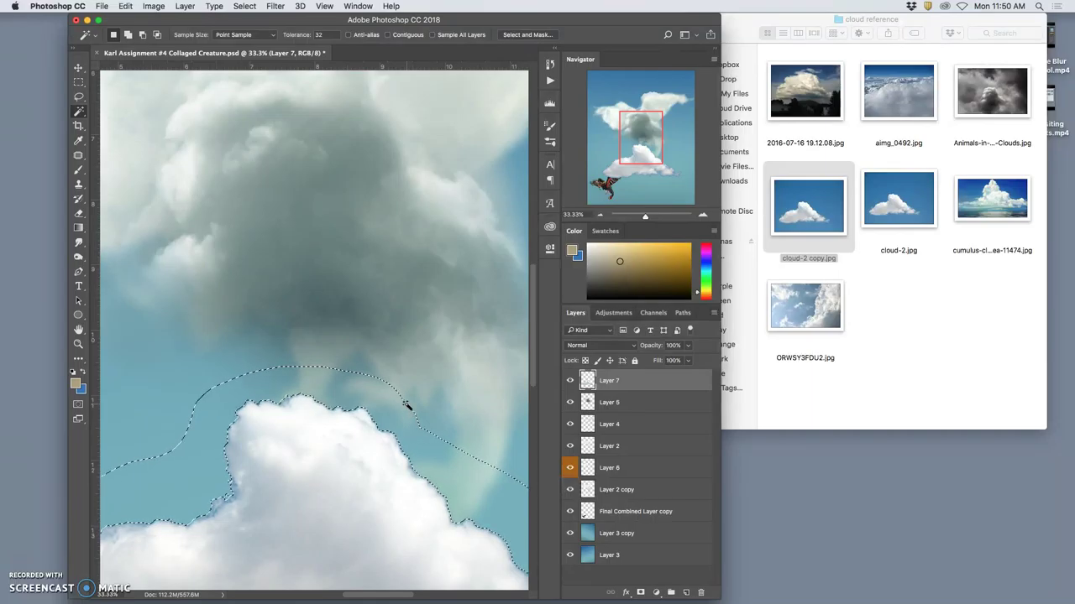
key("super+plus")
key("super+plus")
key("super+plus")
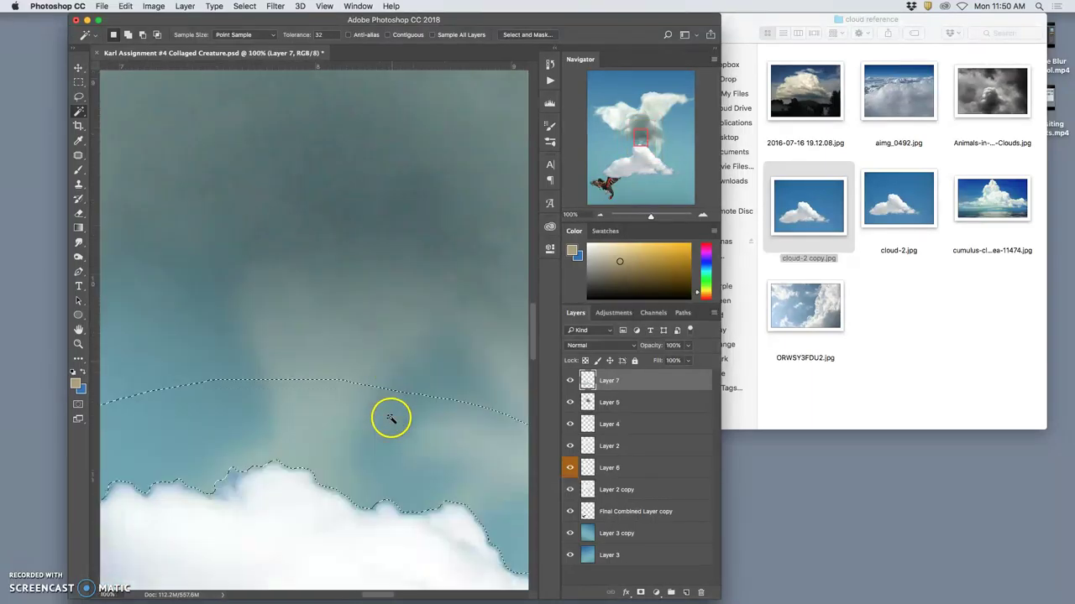
key("super+d")
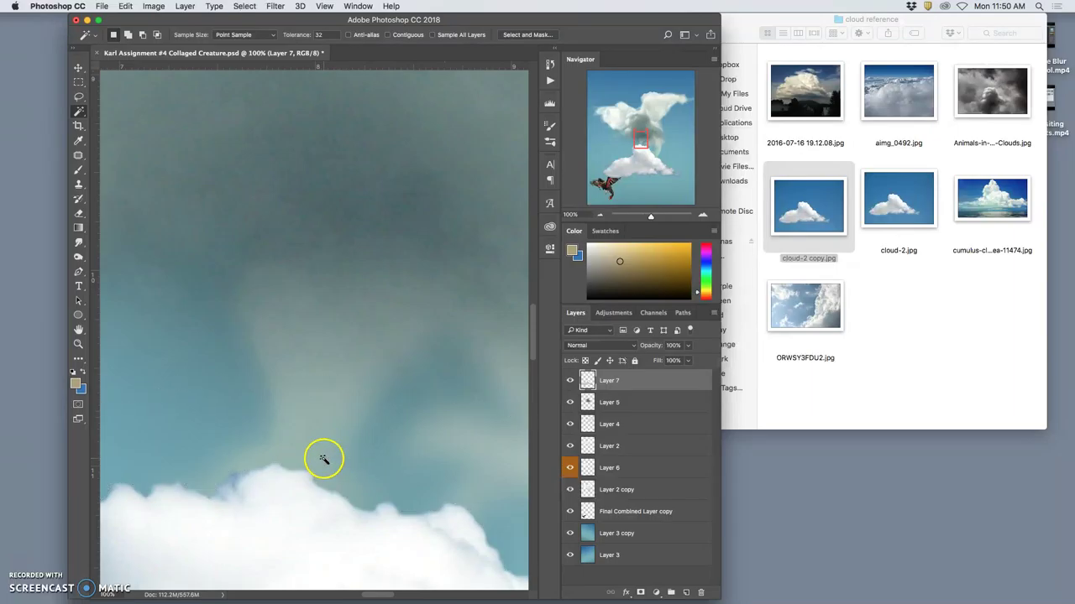
Apply Color Balance to the Layer 7 cloud's midtones with cyan-red at -9 and yellow-blue at -25.
key("super+minus")
key("super+minus")
key("super+minus")
key("super+minus")
key("super+minus")
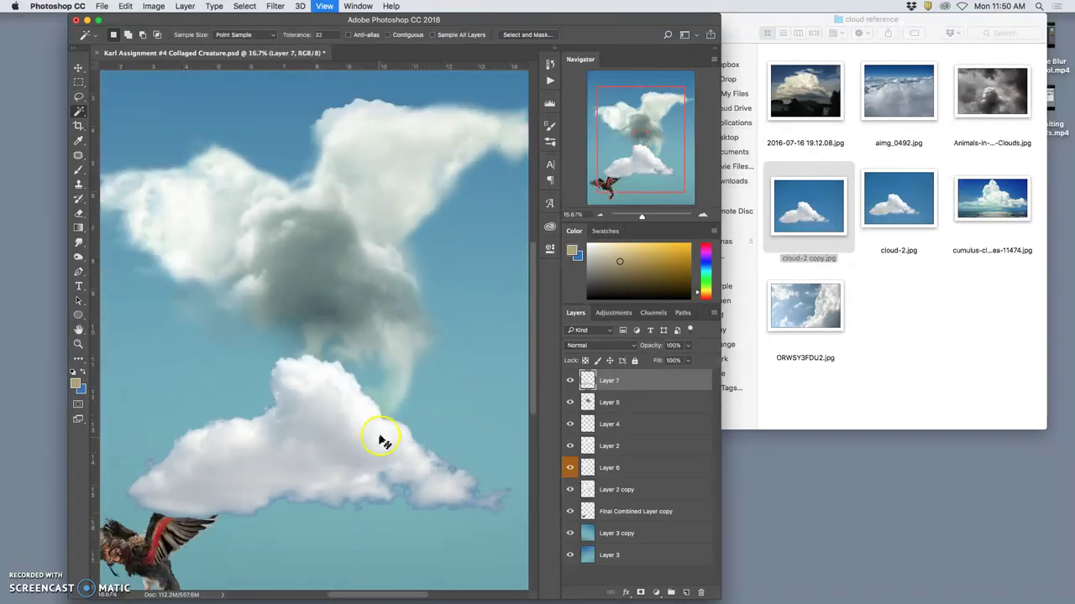
key("super+minus")
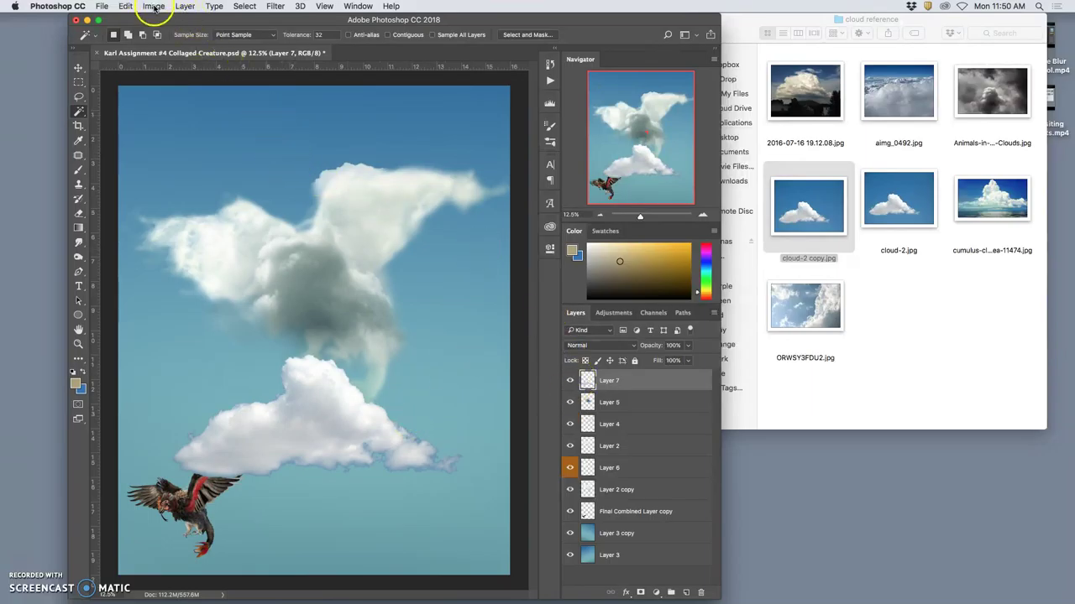
left_click(154, 8)
mouse_move(172, 37)
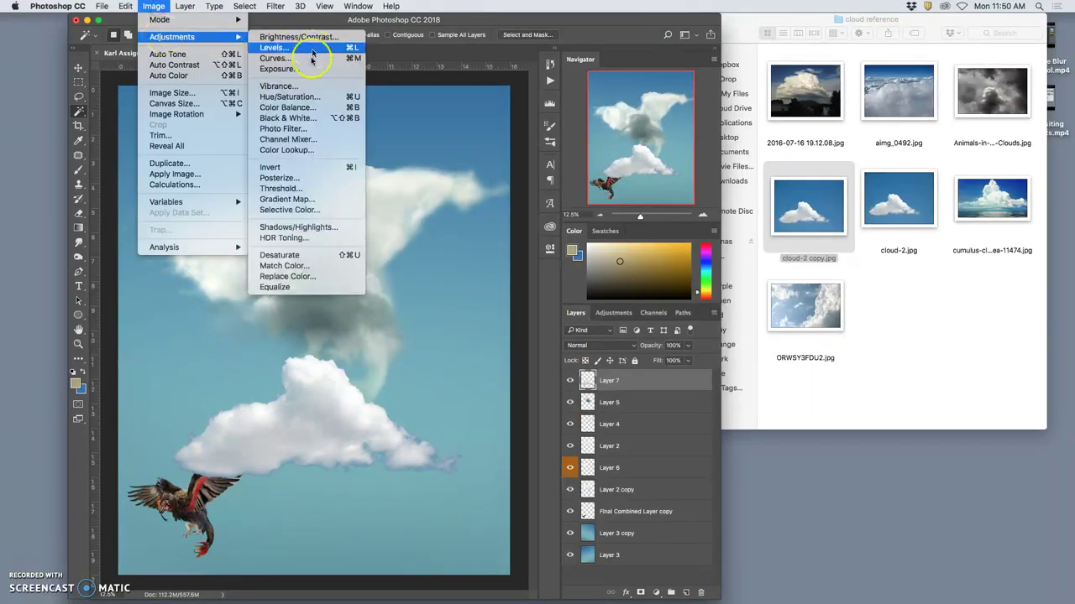
left_click(313, 108)
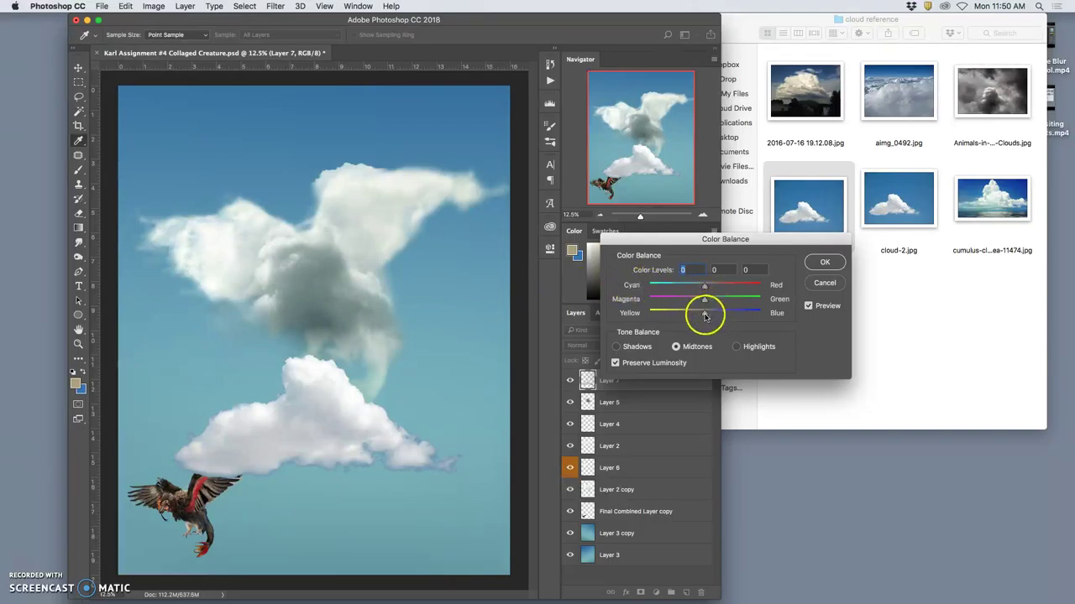
left_click_drag(702, 312, 691, 317)
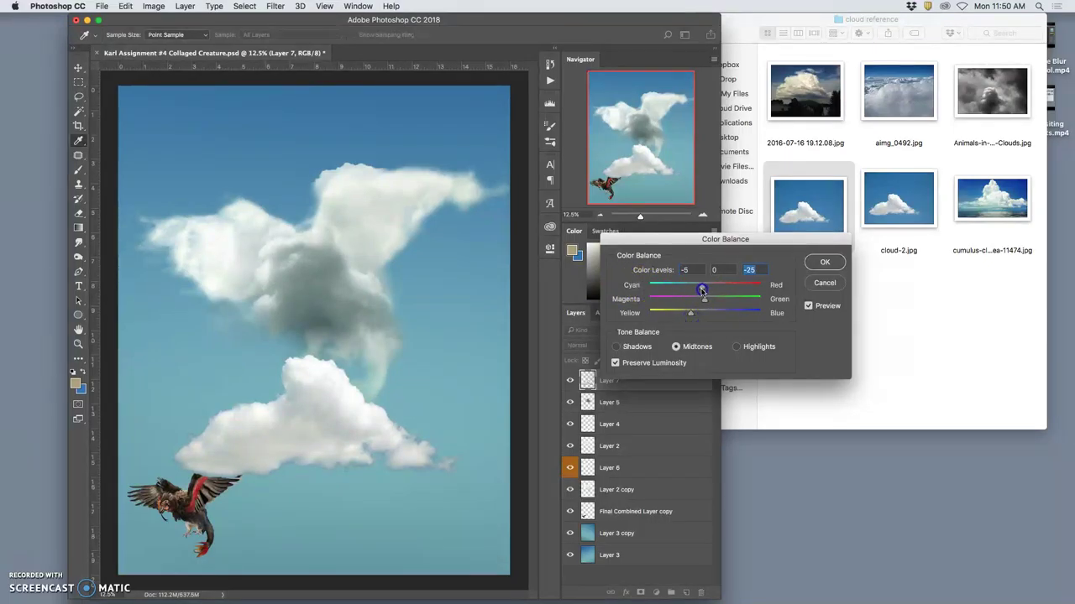
left_click_drag(700, 290, 701, 289)
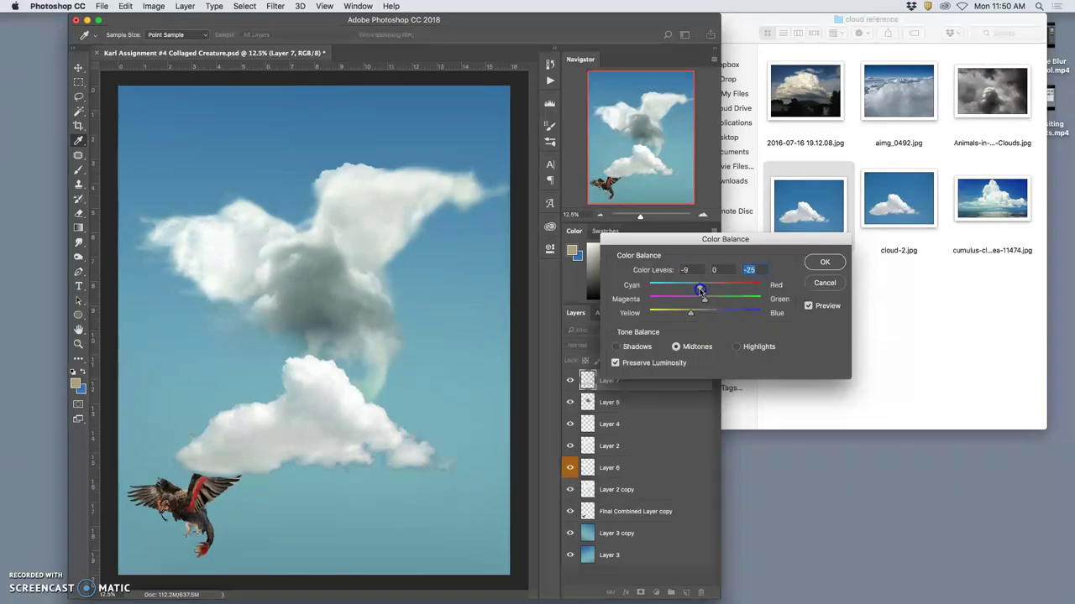
left_click(825, 262)
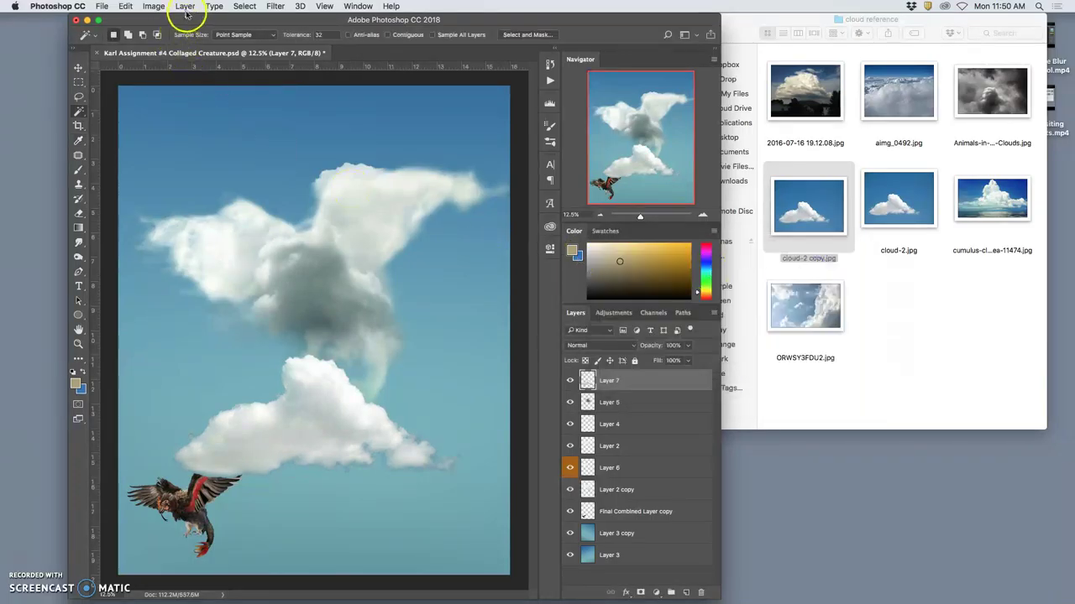
left_click(154, 7)
mouse_move(172, 36)
left_click(293, 47)
Apply Levels to the Layer 7 cloud with midtone input 1.02 and output levels 11 to 245.
left_click_drag(715, 427, 713, 428)
left_click_drag(644, 473, 649, 475)
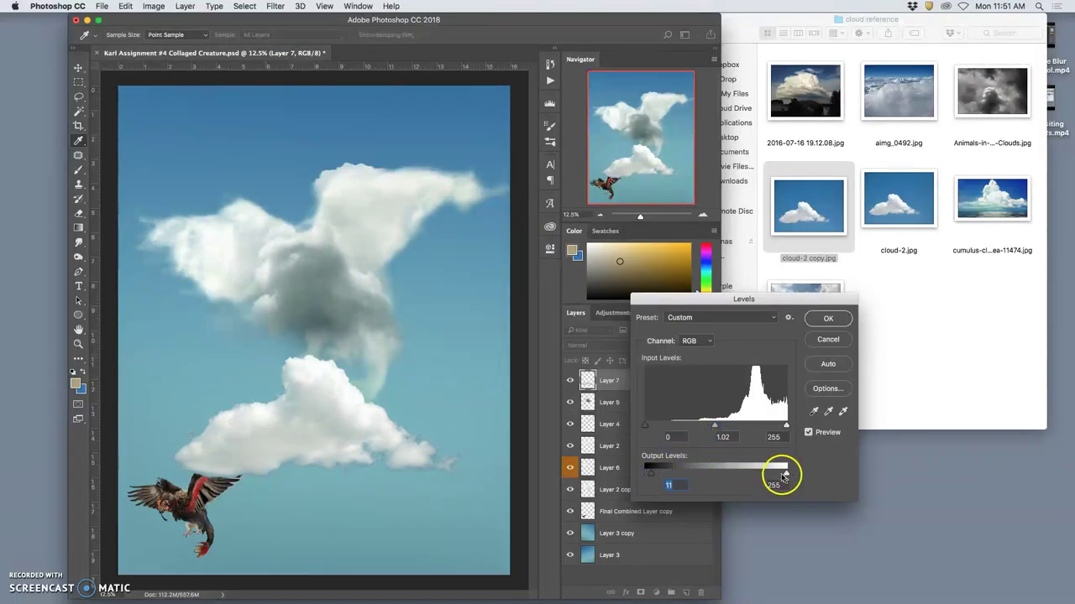
left_click_drag(782, 473, 784, 477)
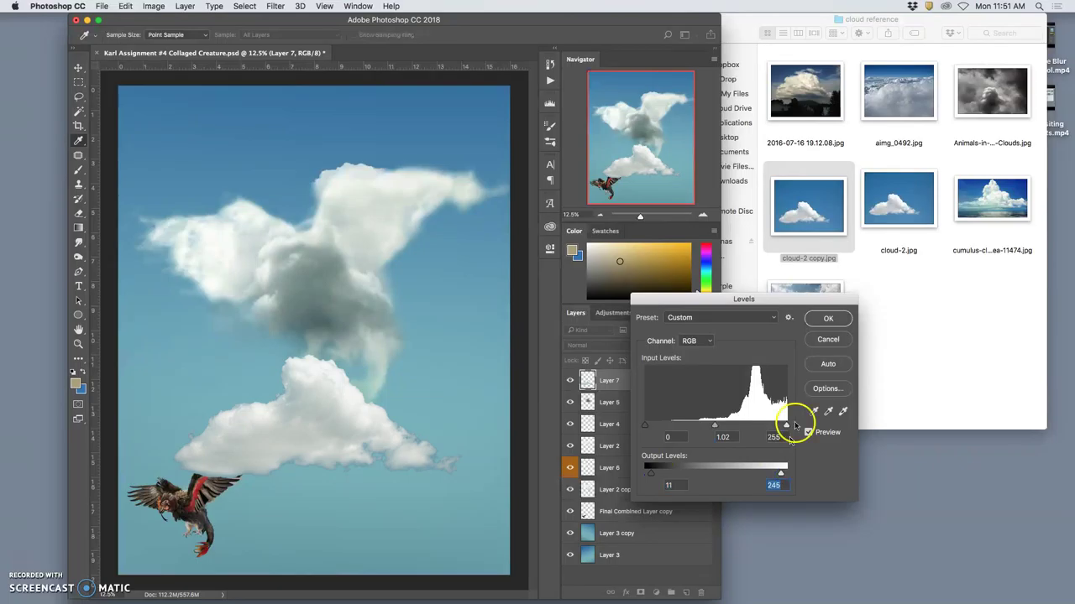
left_click(828, 318)
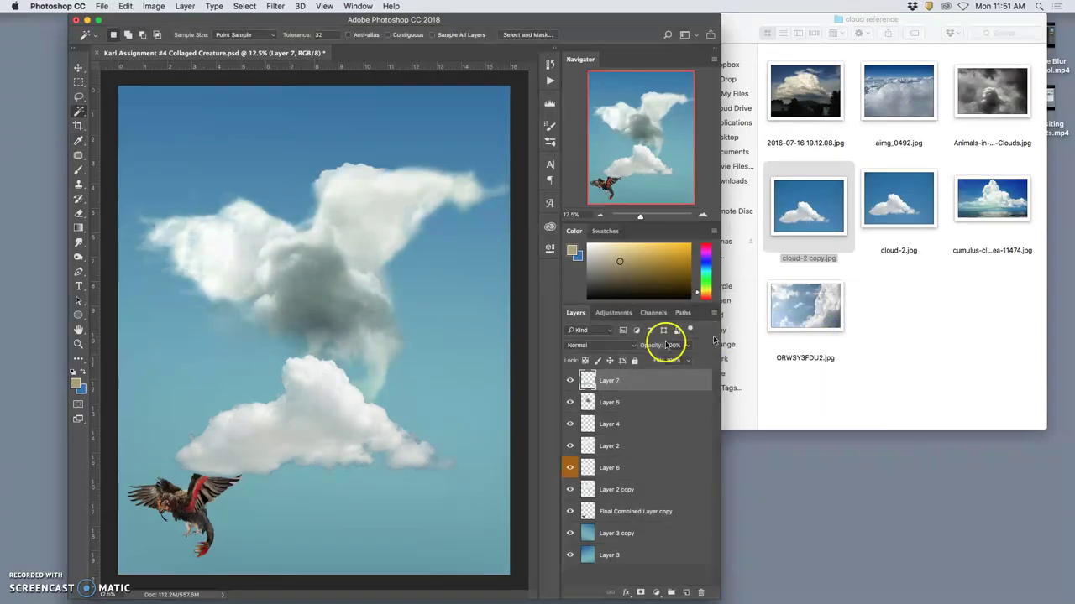
Move the Layer 7 cloud into the canvas's lower-right area, beside the small winged creature.
left_click(78, 67)
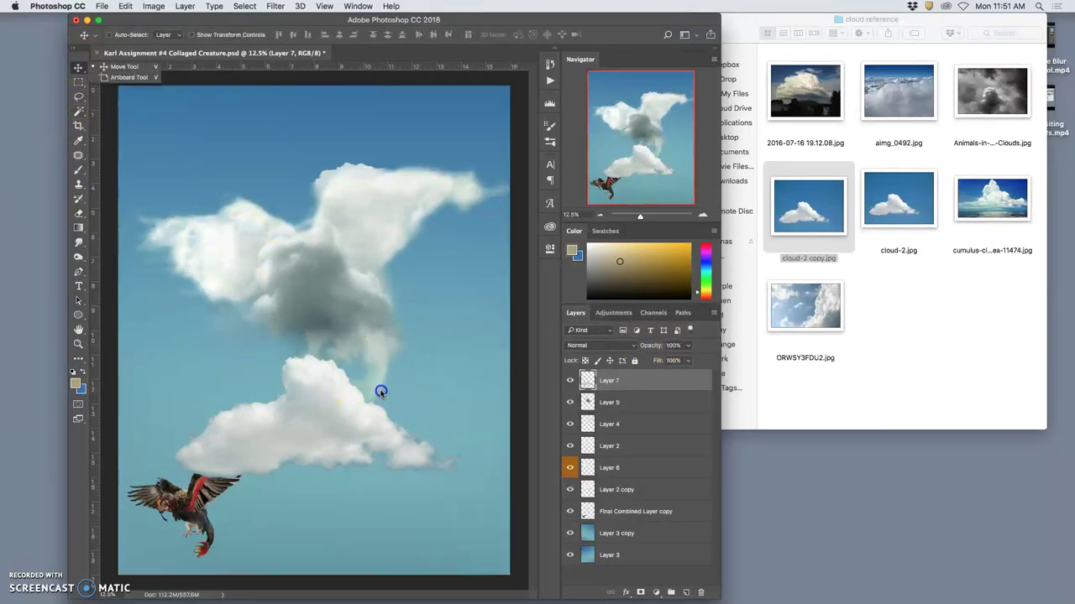
left_click(335, 389)
left_click_drag(297, 386, 378, 475)
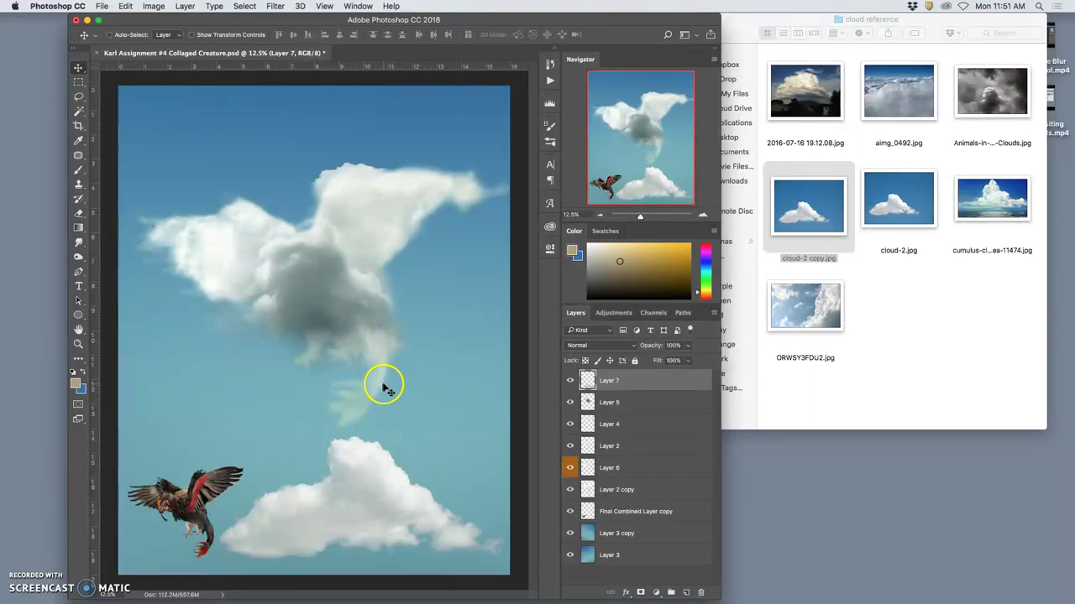
Hide the two sky background layers, Layer 3 copy and Layer 3.
left_click(570, 513)
left_click(570, 534)
left_click(570, 556)
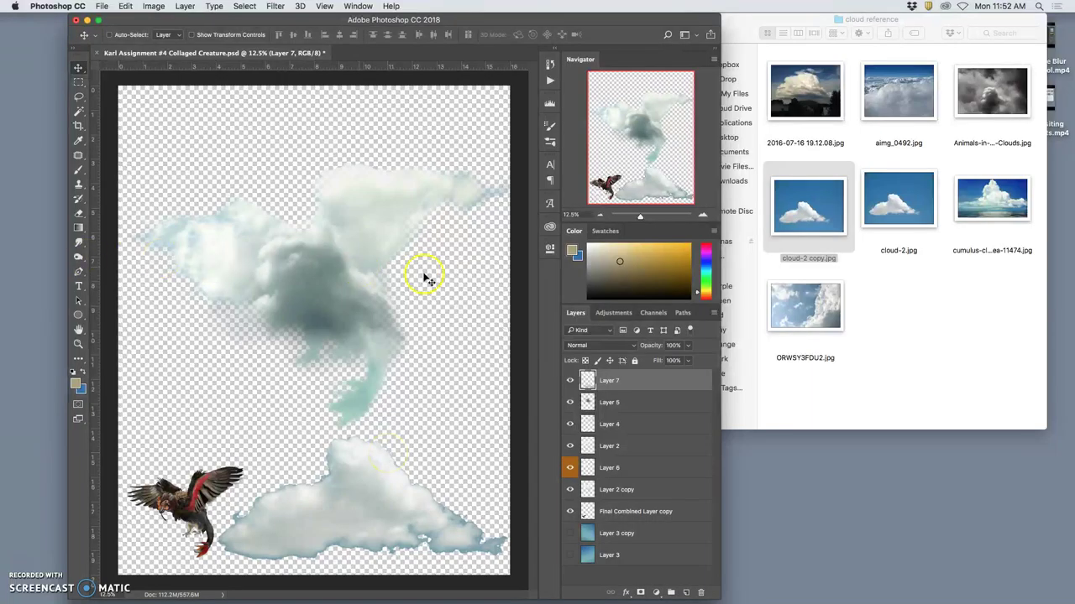
Add a new layer at the top of the stack with a red color label and remove Layer 6's orange label.
left_click(687, 592)
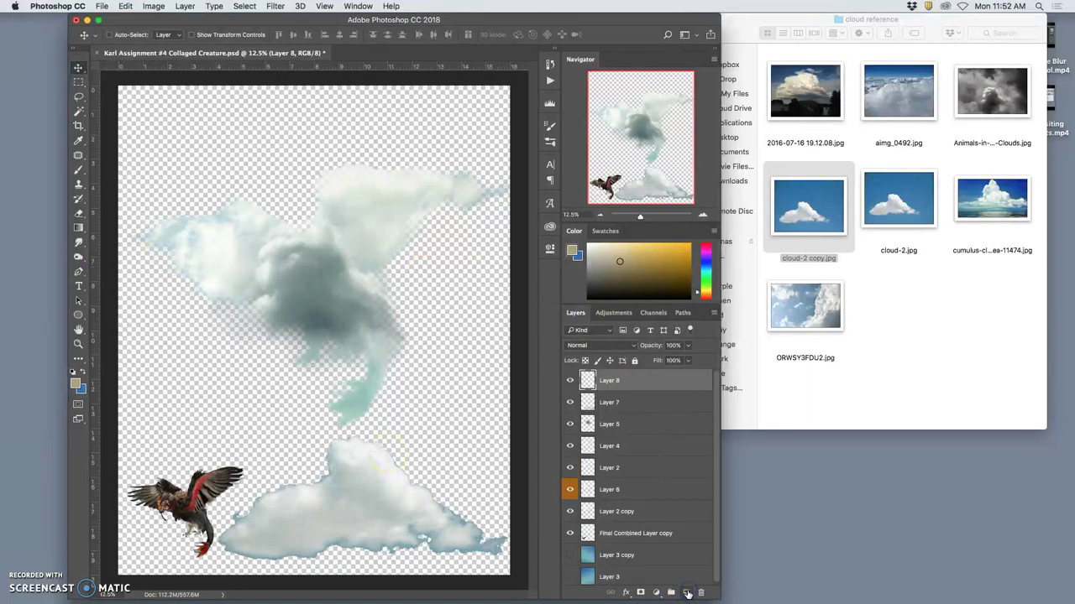
right_click(574, 378)
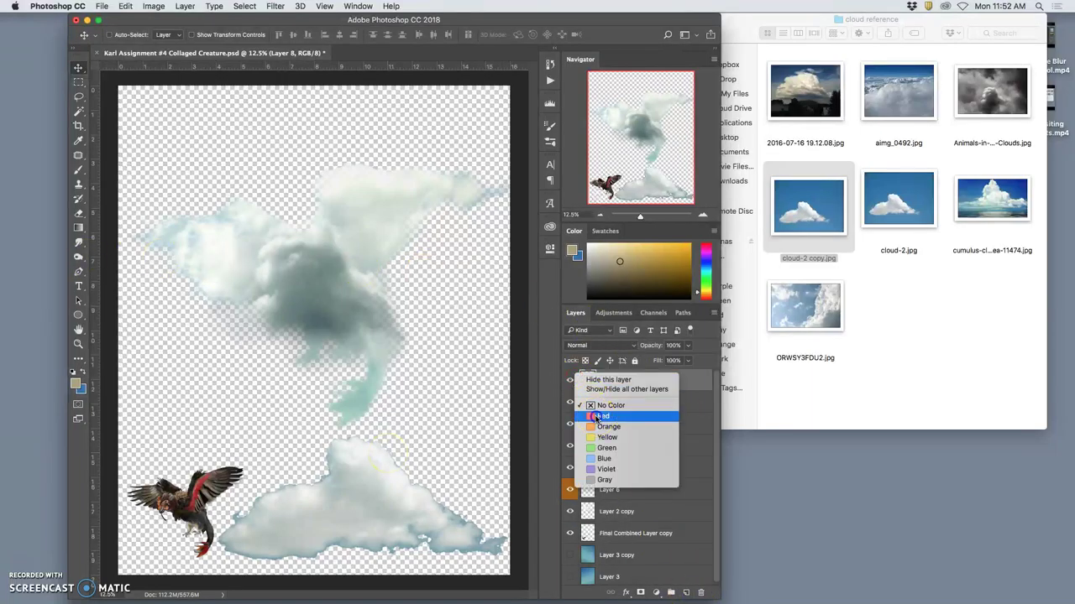
left_click(601, 416)
right_click(572, 485)
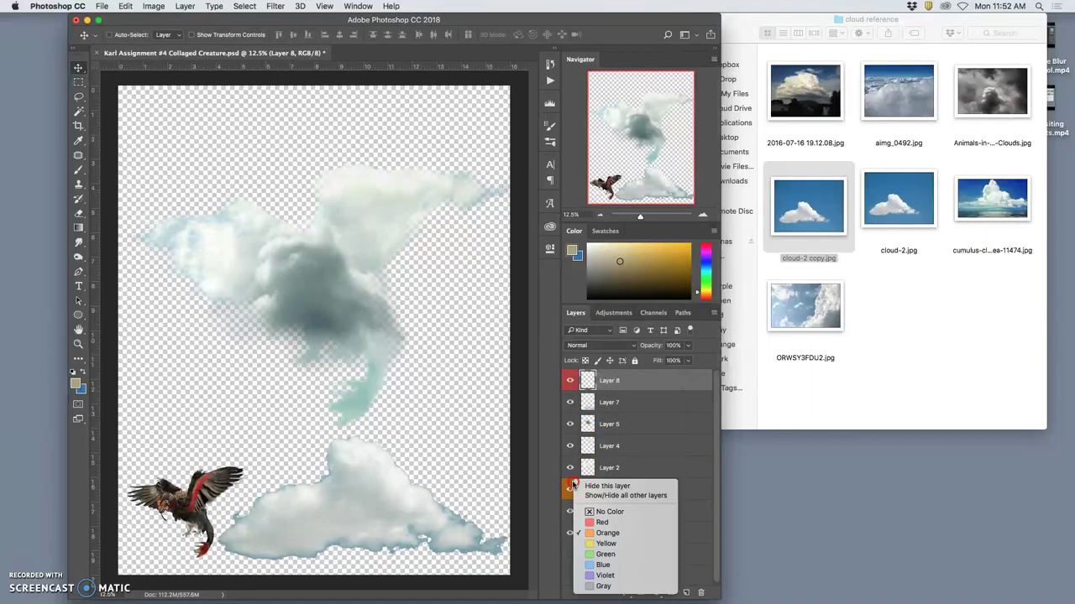
left_click(610, 512)
Rename the new red-labelled layer as Clone Stamp Layer.
double_click(612, 380)
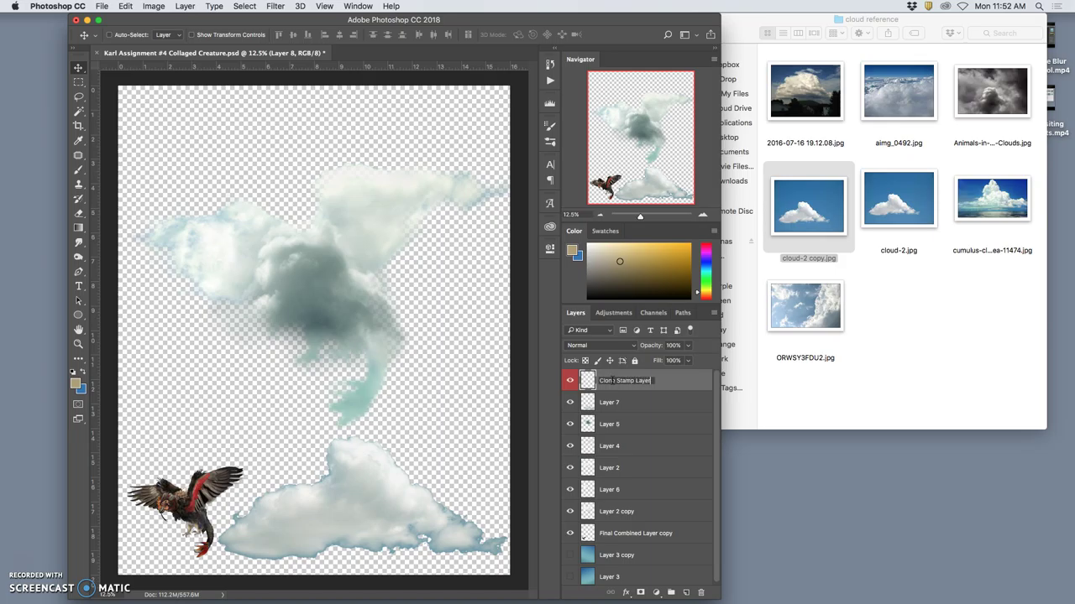
type("Clone Stamp Layer")
left_click(672, 383)
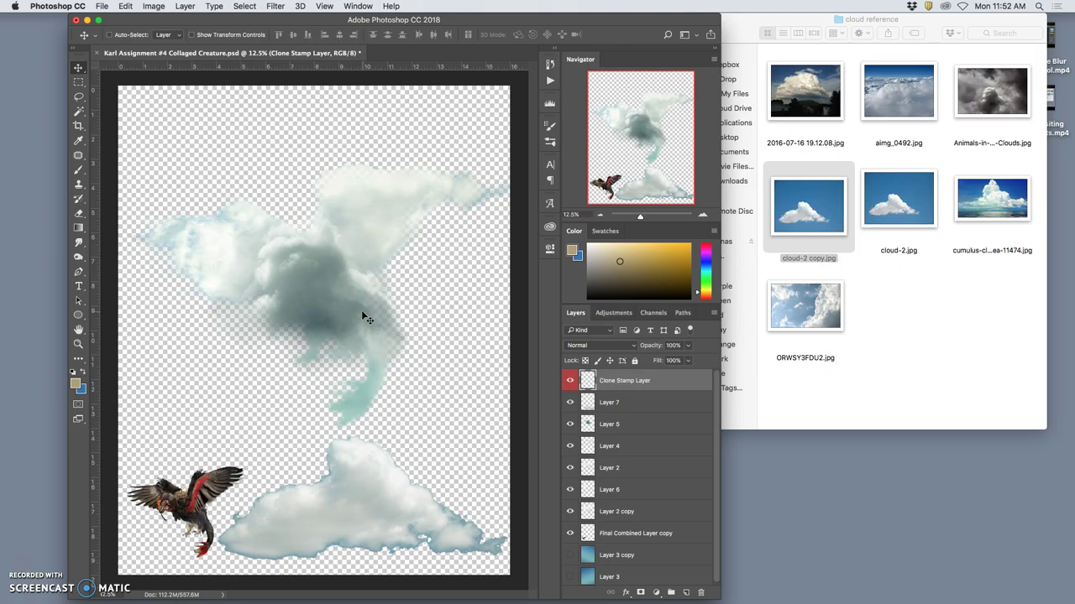
Activate the Clone Stamp tool and set it to sample Current & Below.
left_click(552, 343)
left_click(431, 361)
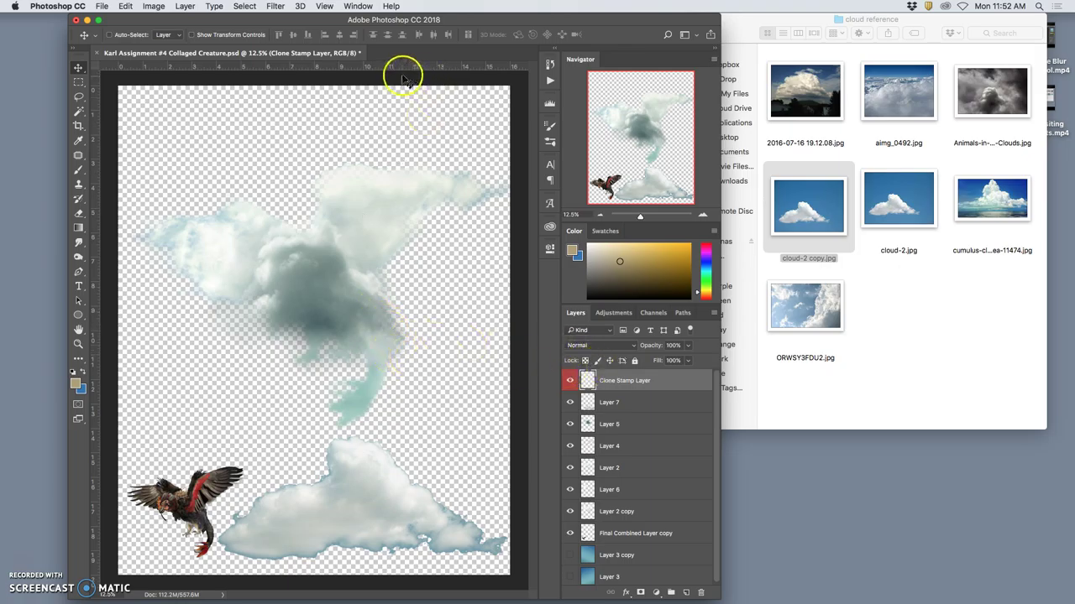
left_click(80, 186)
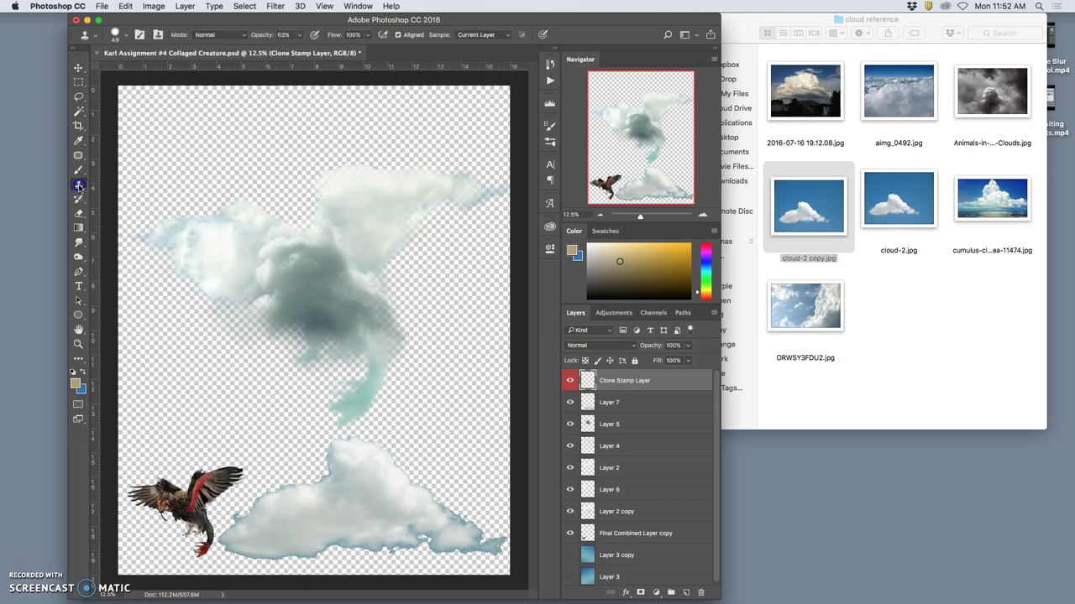
left_click(482, 34)
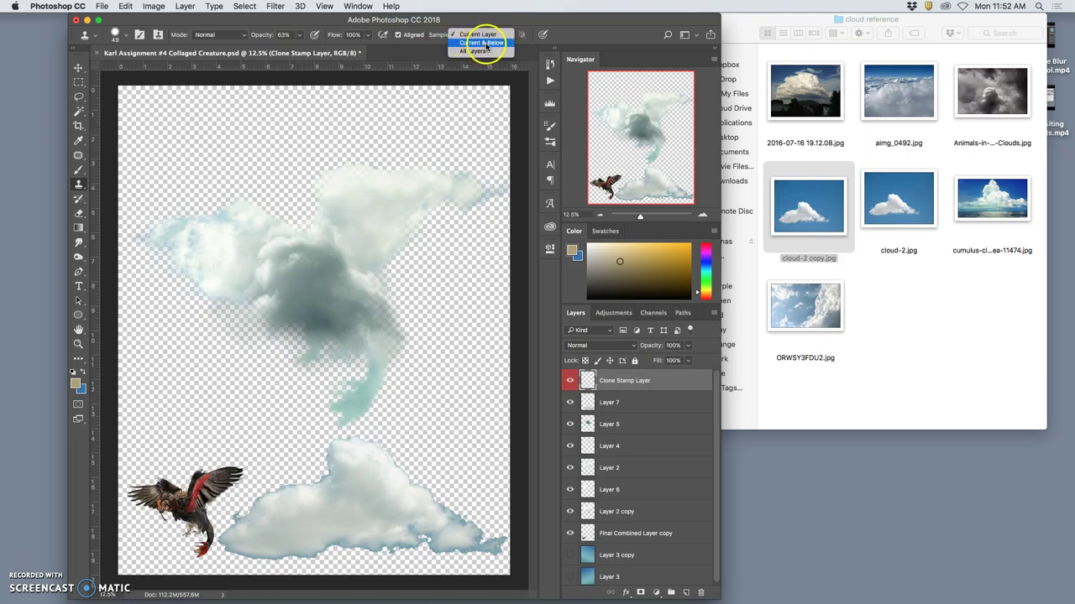
left_click_drag(487, 47, 481, 56)
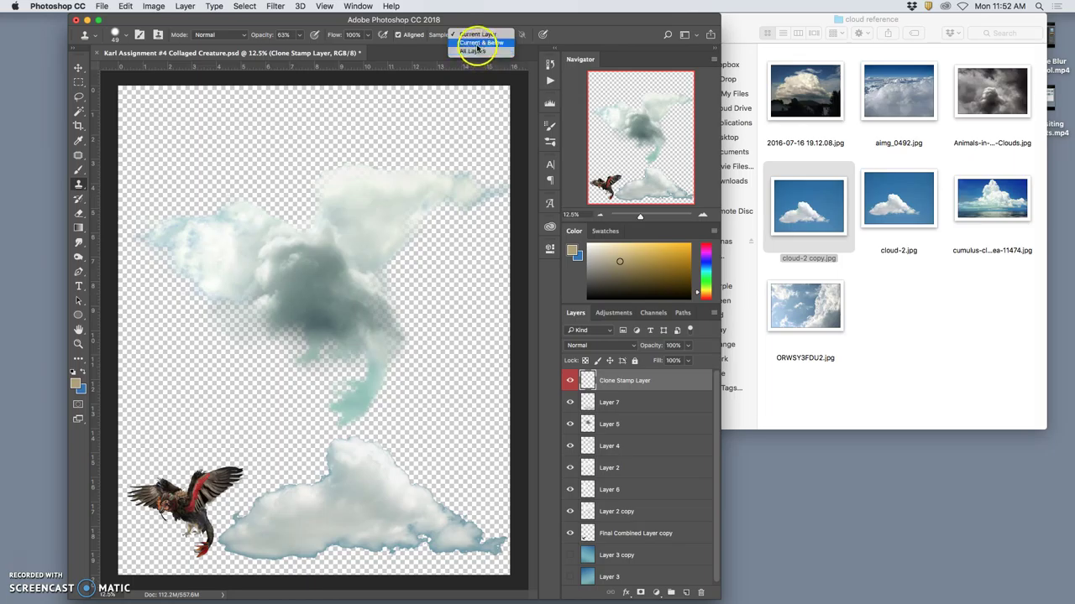
left_click(477, 46)
left_click_drag(477, 45, 478, 45)
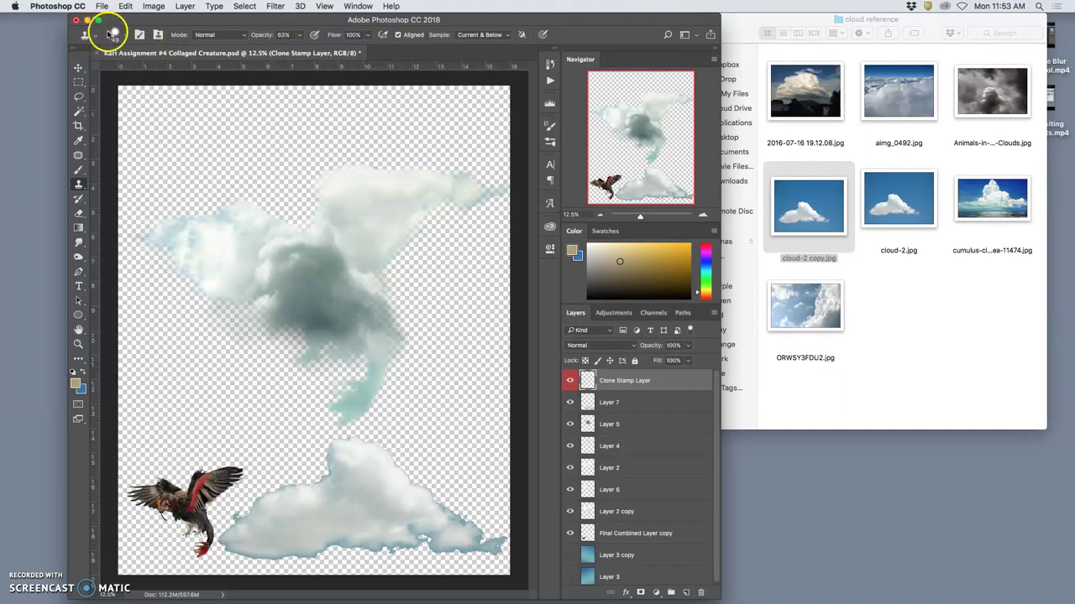
Set the Clone Stamp brush to 428 px size and 31% hardness.
left_click(124, 37)
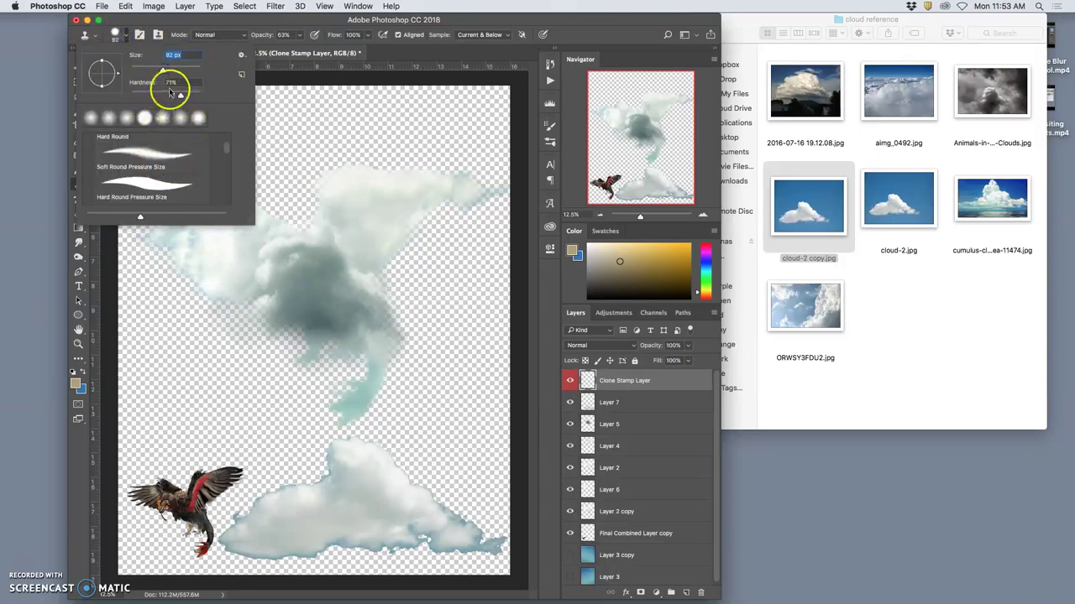
left_click_drag(162, 70, 172, 70)
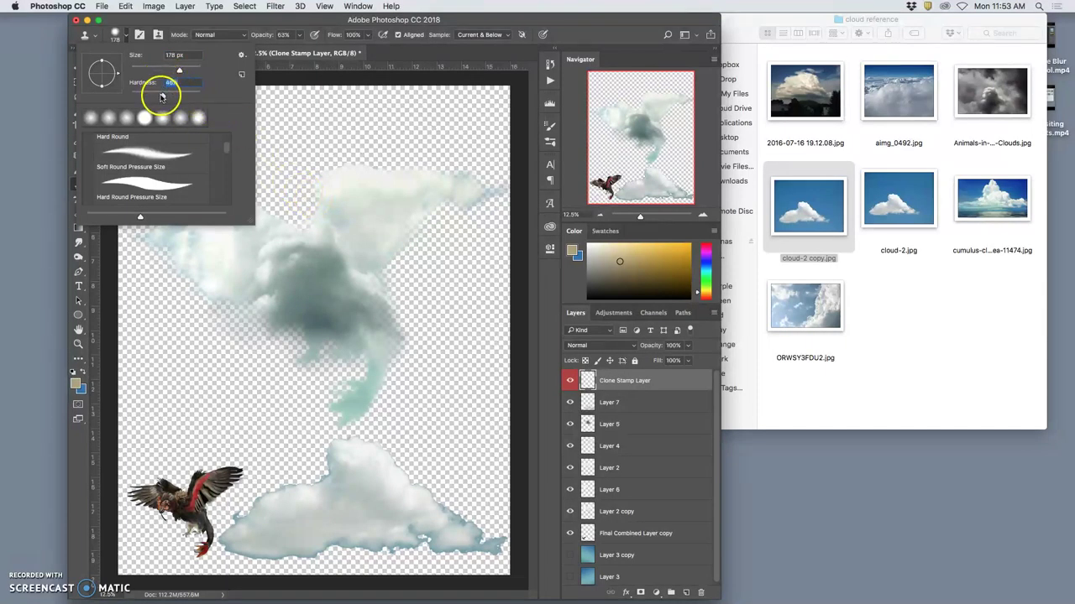
left_click_drag(179, 70, 188, 72)
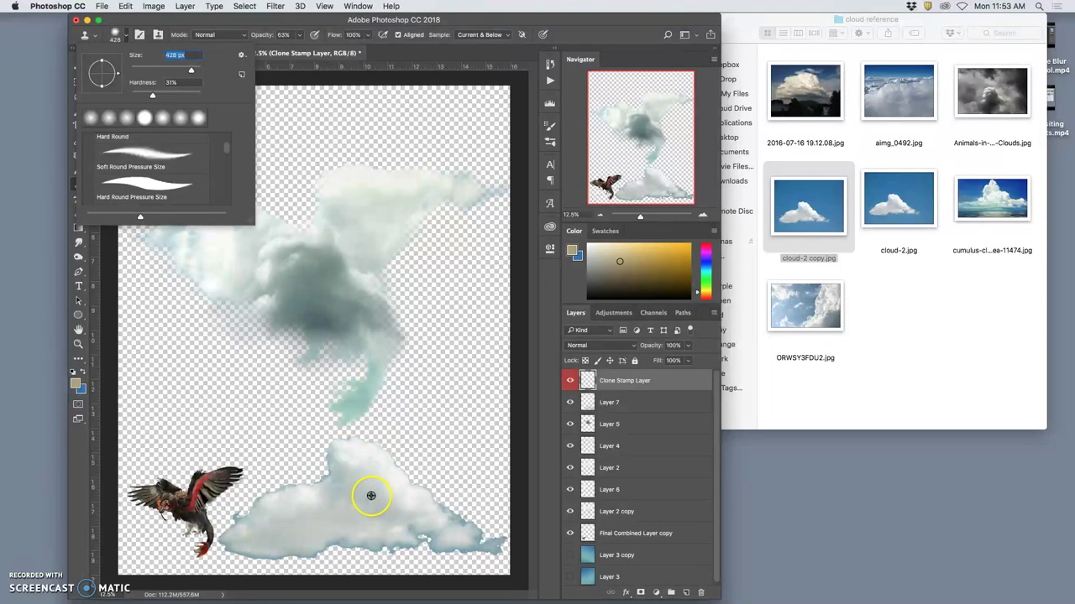
Clone texture from the Layer 7 cloud onto the creature's upper-right wing, resampling the cloud between strokes.
left_click(335, 449)
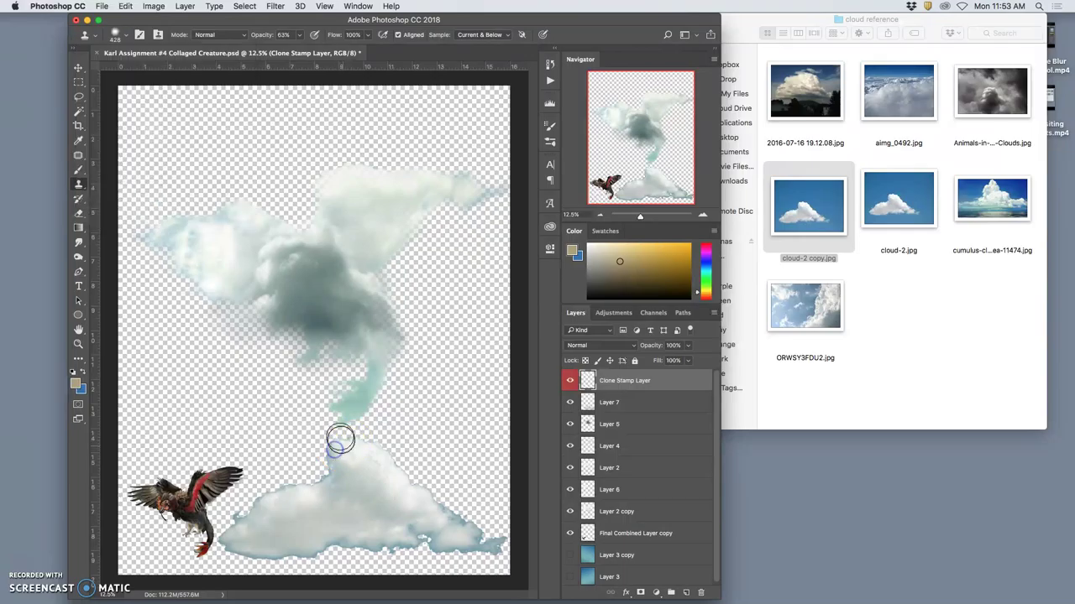
mouse_move(327, 176)
left_mouse_down()
mouse_move(328, 190)
mouse_move(334, 174)
mouse_move(395, 185)
left_mouse_up()
left_click(376, 370)
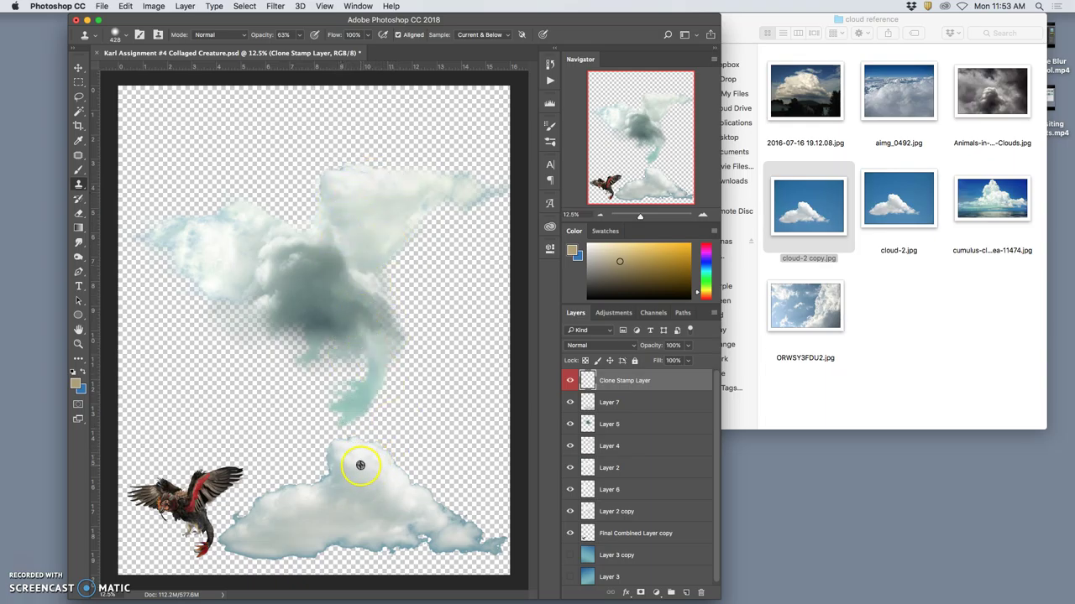
mouse_move(335, 225)
left_mouse_down()
mouse_move(347, 173)
mouse_move(361, 168)
mouse_move(446, 254)
mouse_move(408, 260)
left_mouse_up()
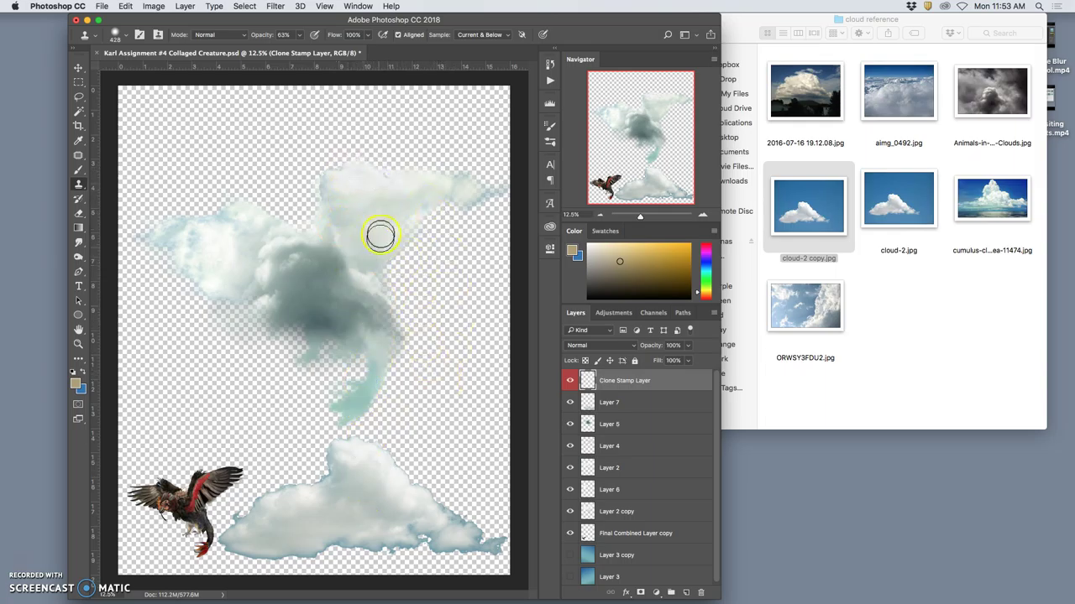
left_click_drag(385, 221, 391, 177)
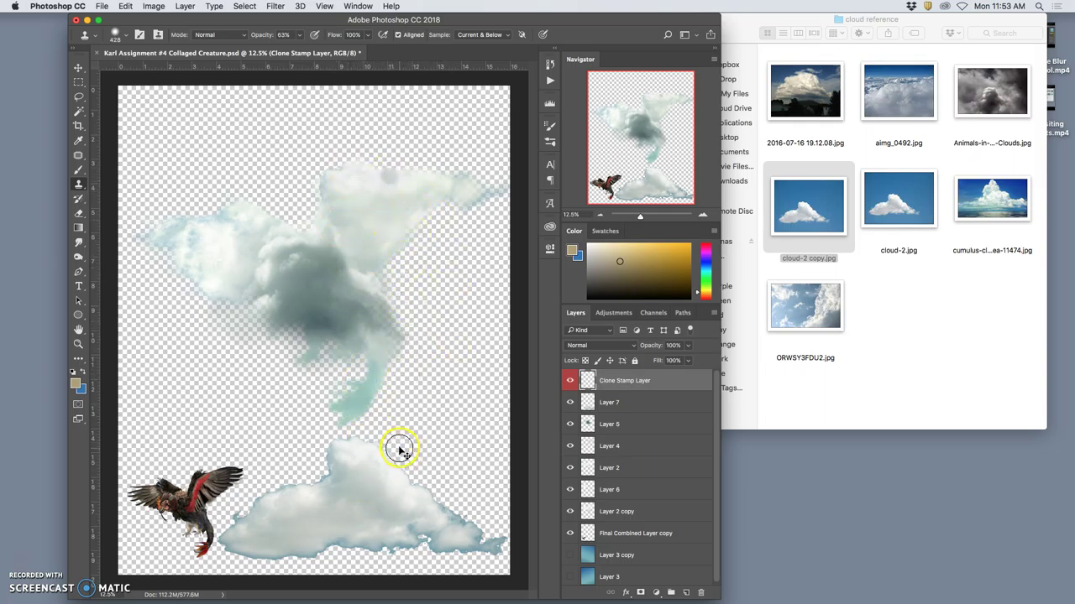
left_click(367, 463, "alt")
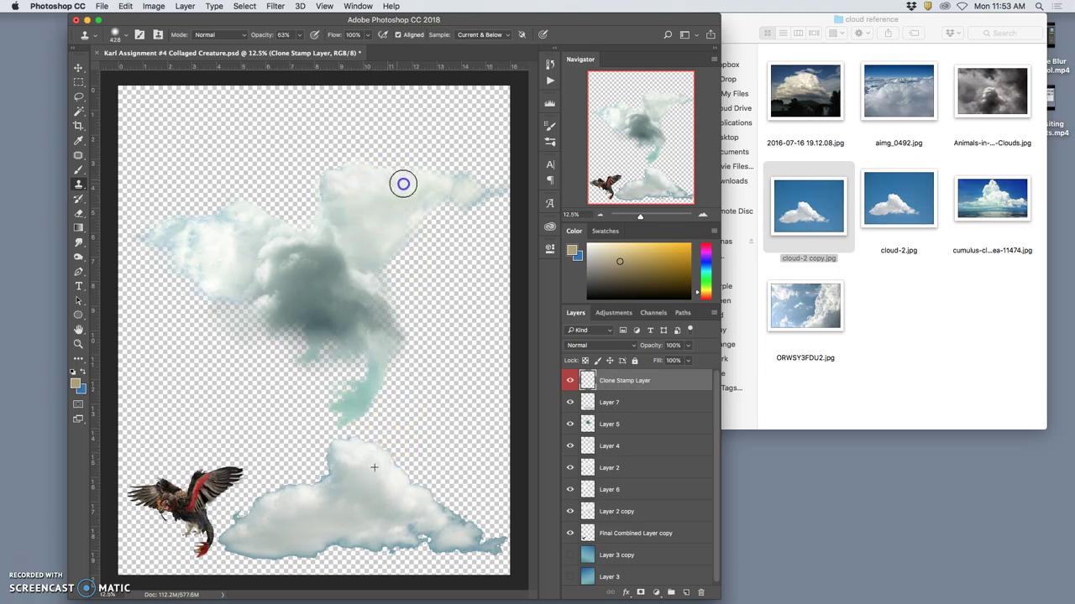
Show the Layer 3 sky with Layer 3 copy hidden, and toggle Clone Stamp Layer to compare the wing before and after cloning.
left_click(570, 556)
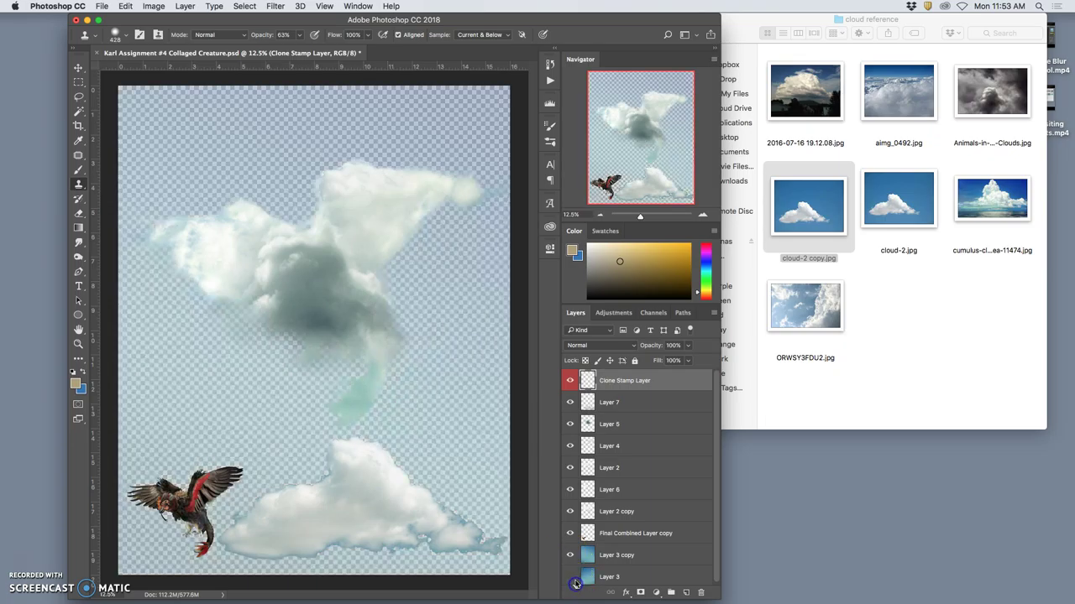
left_click(570, 578)
left_click(570, 555)
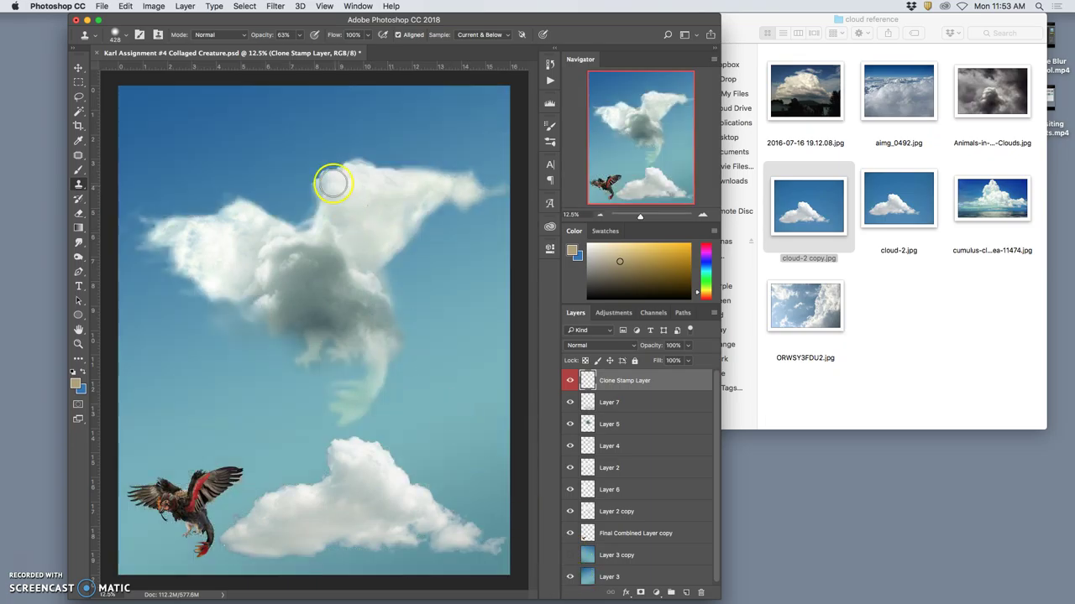
left_click(570, 424)
left_click(571, 379)
left_click(571, 380)
left_click(571, 379)
left_click(571, 380)
Clone cloud texture over the join between the creature's right wing and gray body, undoing a stray dab in the sky, and compare before and after.
key("super+plus")
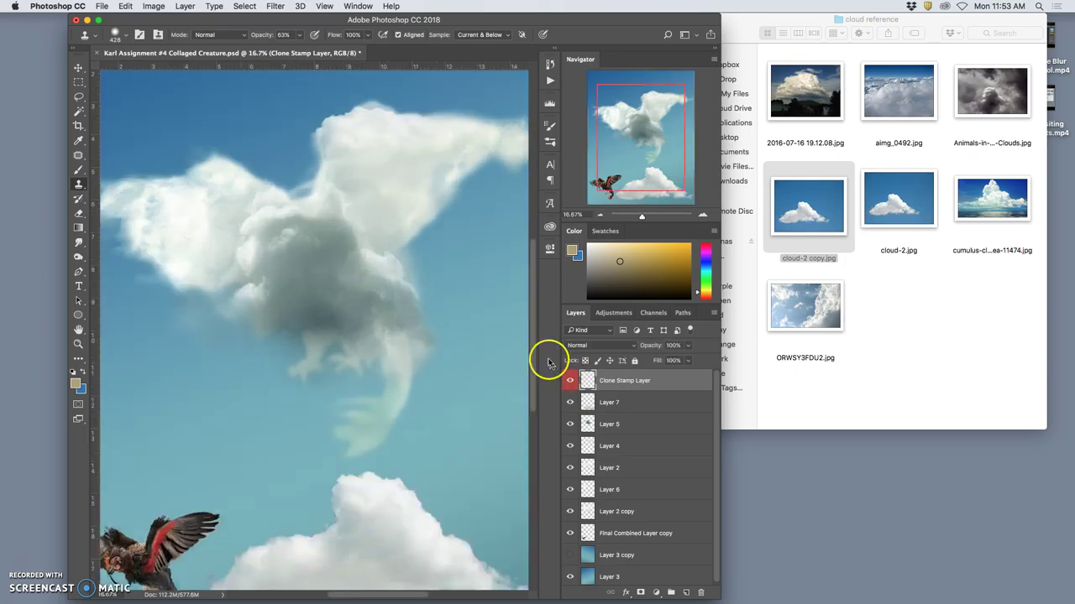
left_click_drag(367, 170, 360, 141)
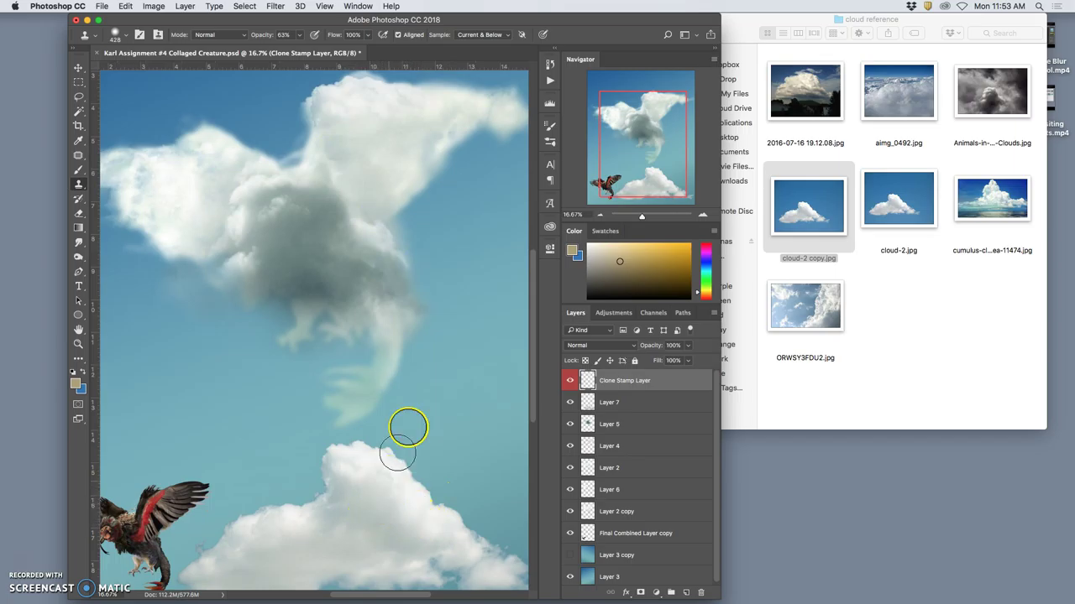
left_click(417, 400)
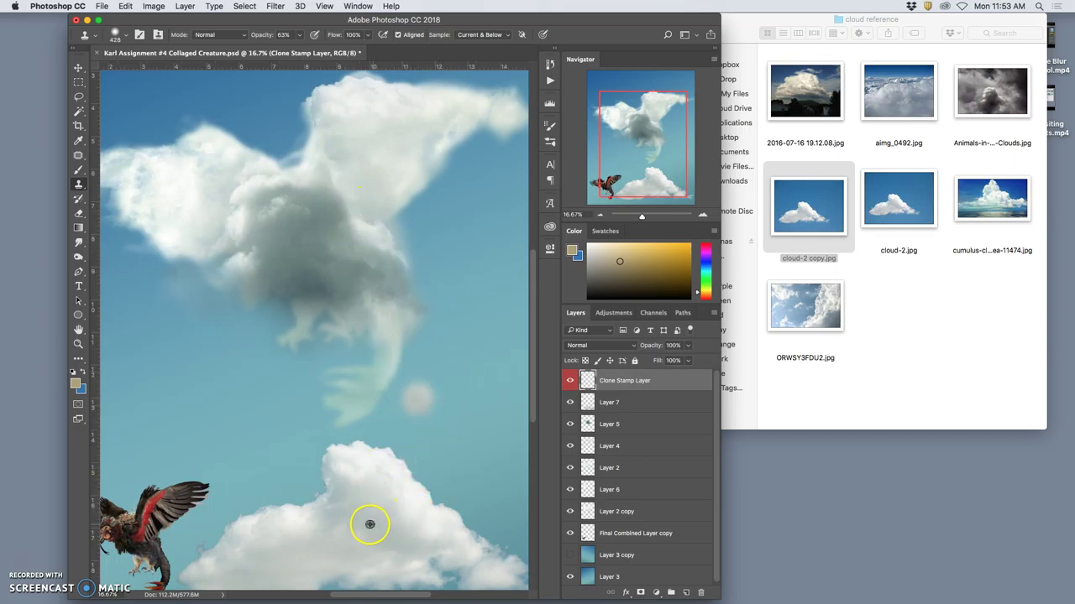
key("super+z")
mouse_move(310, 220)
left_mouse_down()
mouse_move(330, 182)
mouse_move(317, 136)
mouse_move(324, 125)
mouse_move(310, 151)
mouse_move(316, 161)
left_mouse_up()
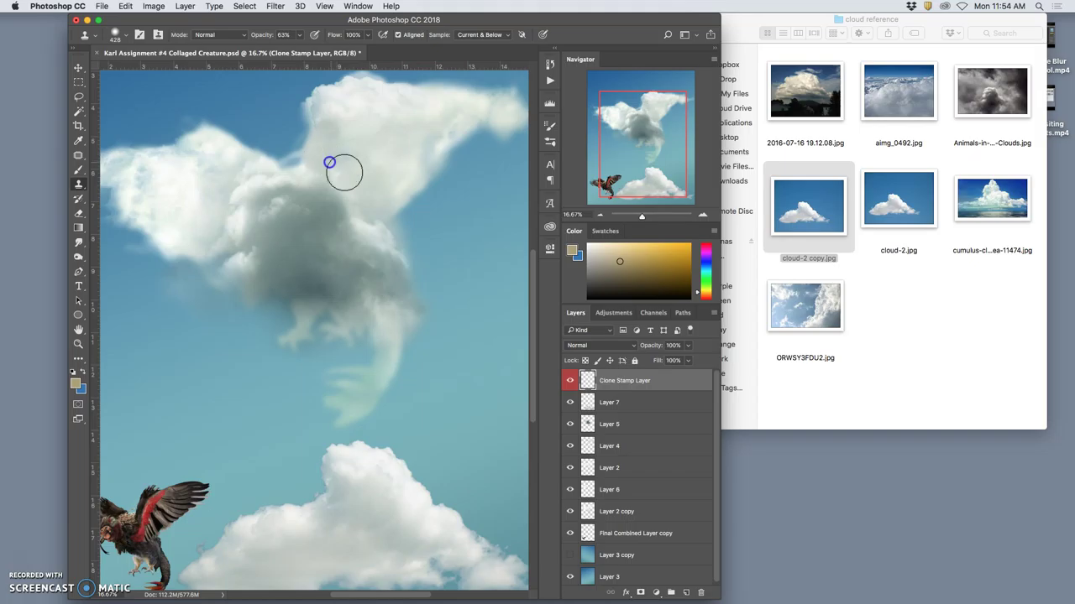
left_click(570, 381)
left_click(570, 380)
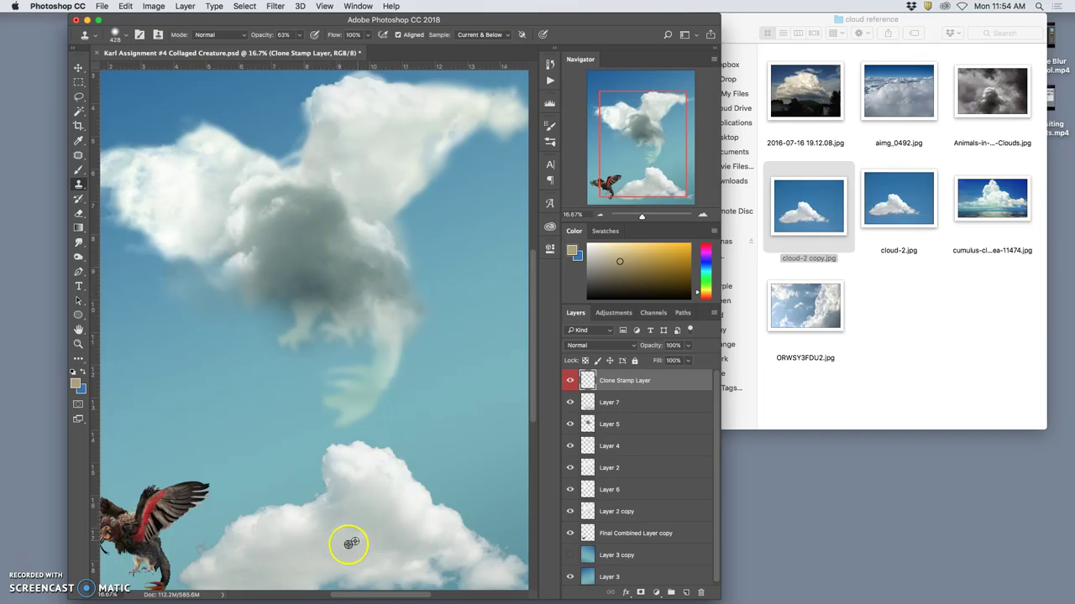
Set the Clone Stamp opacity to 18%, clone Layer 7 cloud texture onto the creature's lower body, and undo the stray dab beside the tail.
left_click(298, 35)
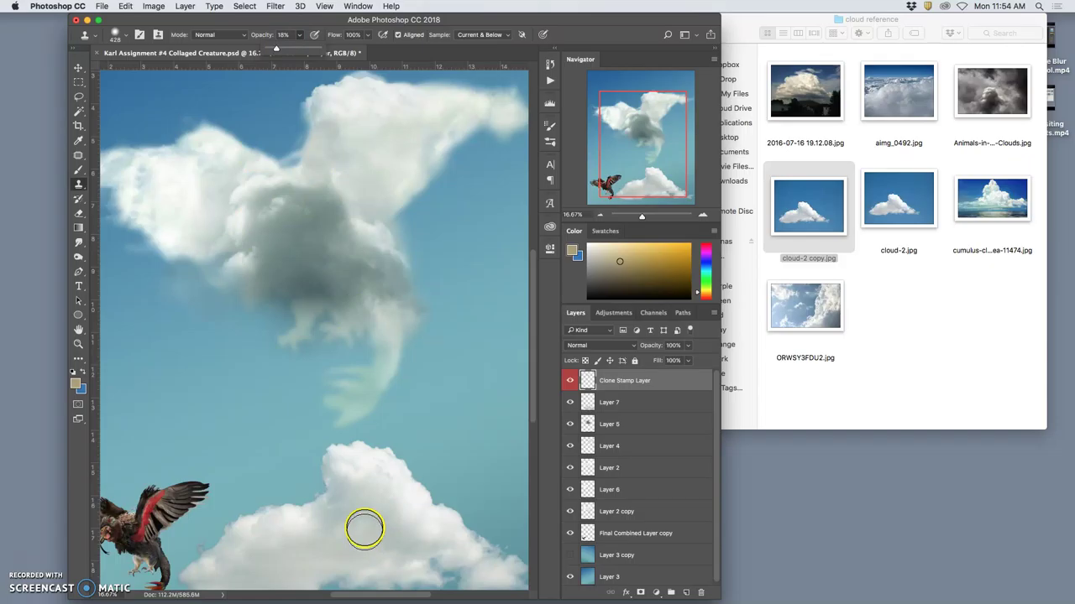
left_click(338, 525)
mouse_move(314, 293)
left_mouse_down()
mouse_move(365, 323)
mouse_move(332, 332)
mouse_move(364, 336)
mouse_move(324, 301)
left_mouse_up()
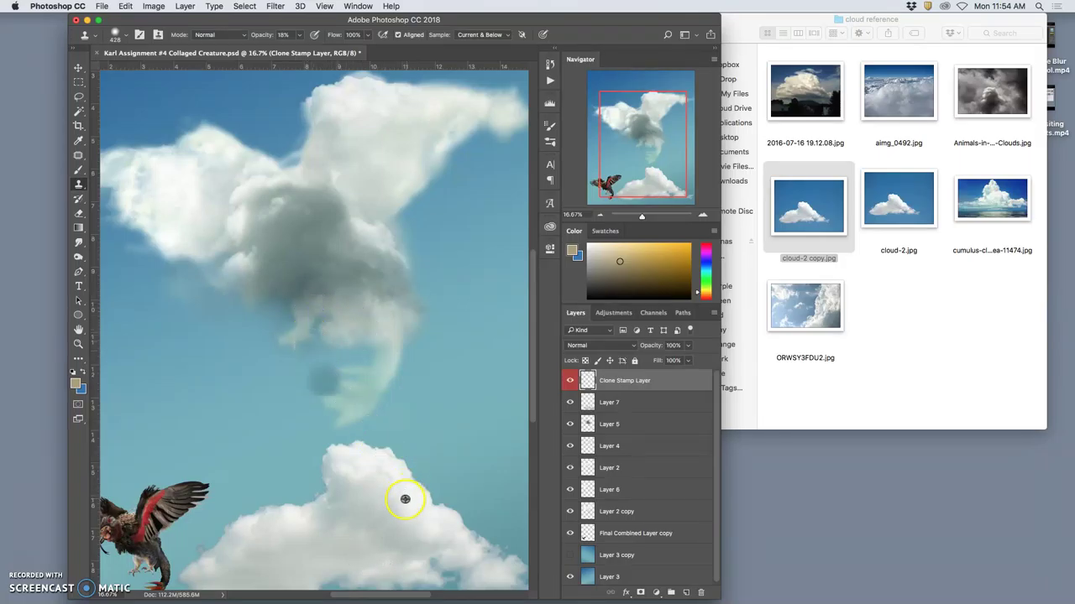
key("super+z")
Clone texture from the lower part of the Layer 7 cloud over the creature's legs and underside.
scroll(416, 470, "down", 5)
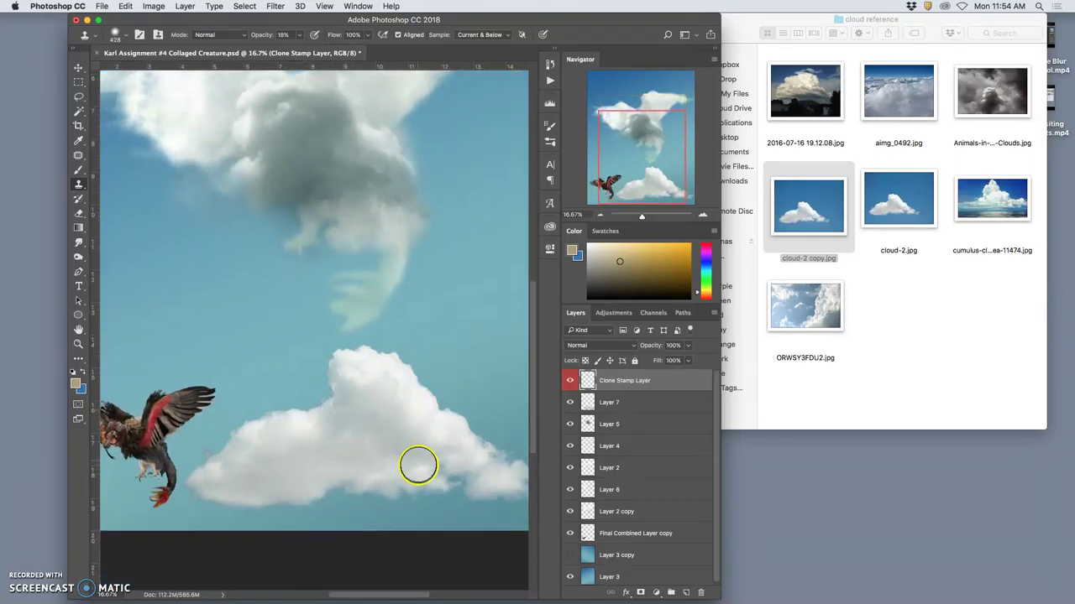
left_click(400, 481, "alt")
mouse_move(304, 242)
left_mouse_down()
mouse_move(293, 244)
mouse_move(308, 238)
mouse_move(298, 207)
mouse_move(314, 204)
mouse_move(293, 188)
mouse_move(284, 198)
left_mouse_up()
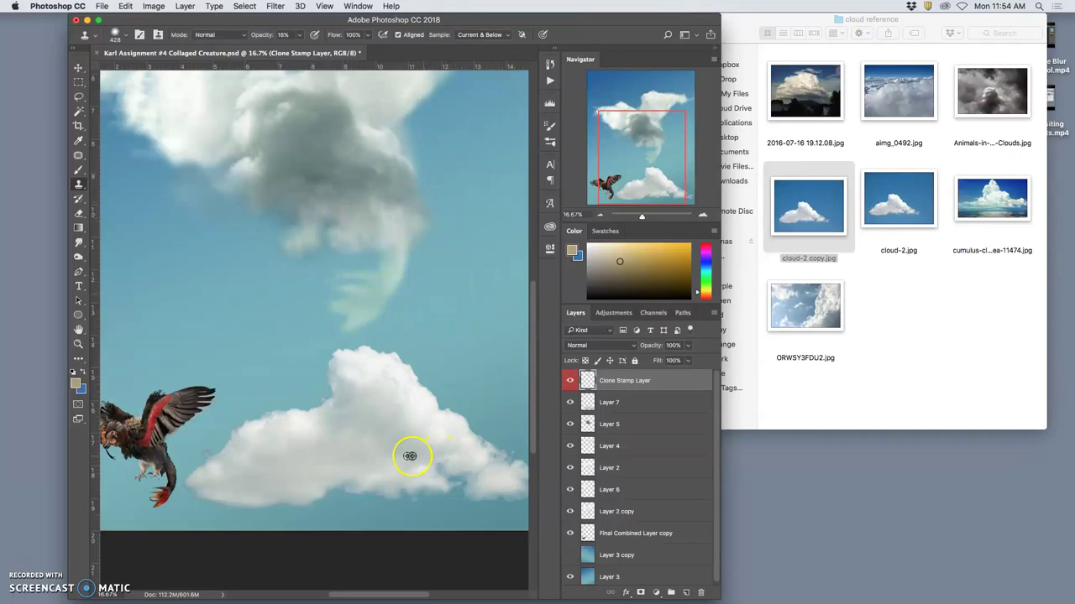
Hide the Layer 3 sky and clone texture from the upper edge of the gray body onto the creature's underside.
left_click(570, 576)
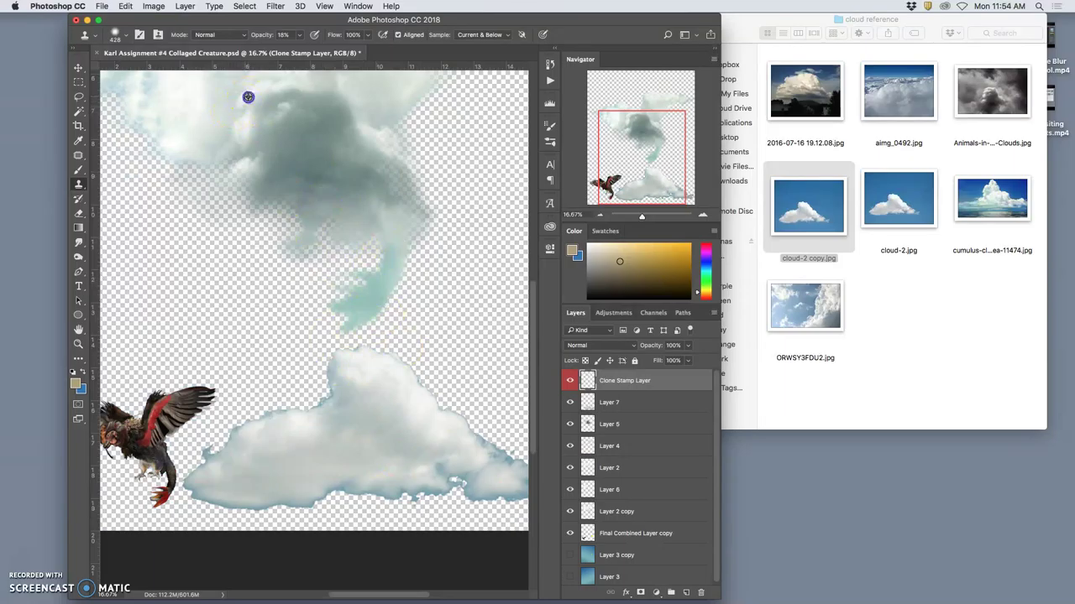
mouse_move(351, 193)
left_mouse_down()
mouse_move(361, 184)
mouse_move(325, 205)
left_mouse_up()
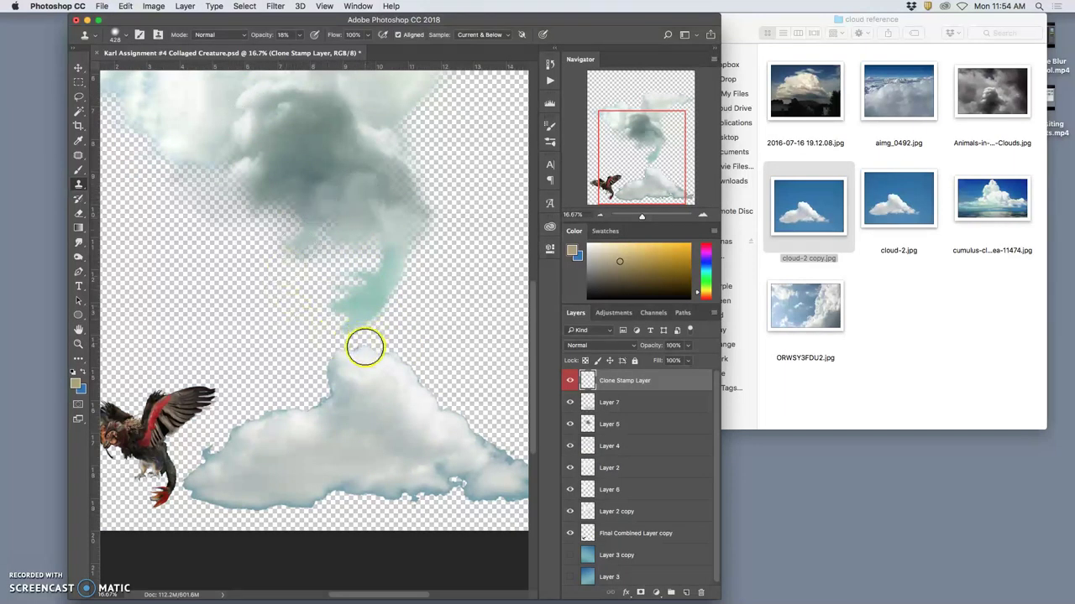
left_click_drag(409, 312, 423, 384)
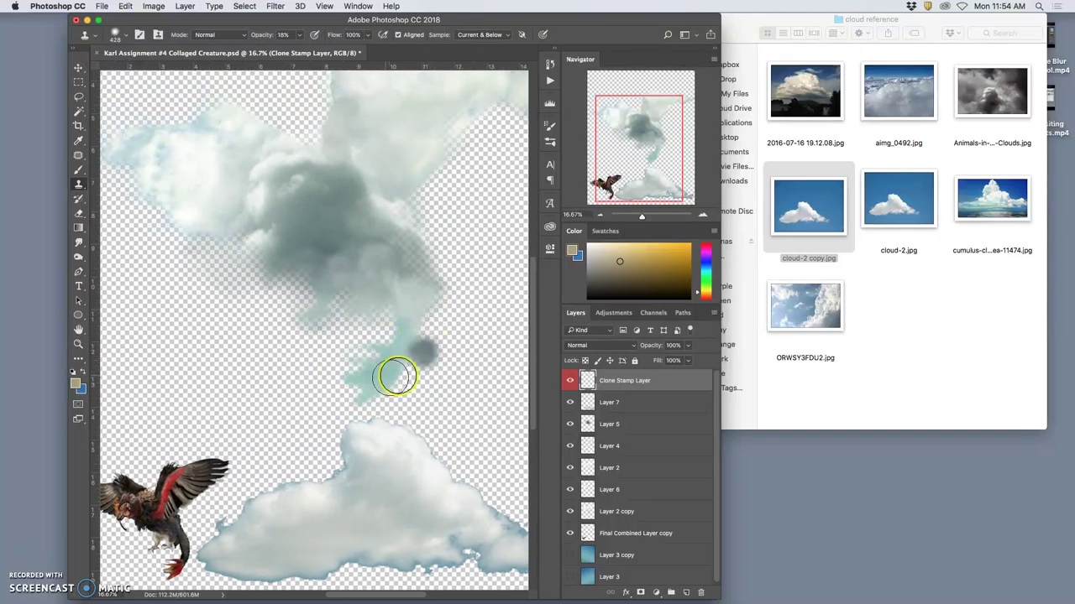
key("super+z")
left_click(269, 203, "alt")
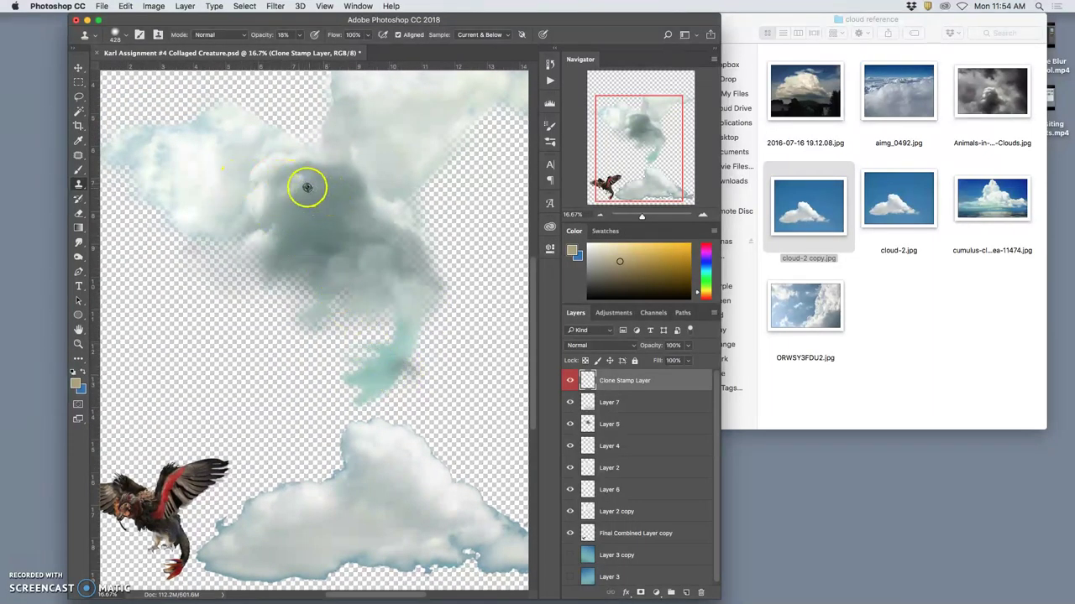
key("alt+super+z")
Clone texture from the upper part of the gray body onto the middle of the creature's tail.
mouse_move(384, 377)
left_mouse_down()
mouse_move(368, 357)
mouse_move(363, 381)
mouse_move(353, 380)
mouse_move(375, 382)
mouse_move(387, 362)
mouse_move(379, 370)
mouse_move(301, 246)
mouse_move(284, 180)
mouse_move(384, 359)
left_mouse_up()
left_click(263, 188, "alt")
left_click(283, 177, "alt")
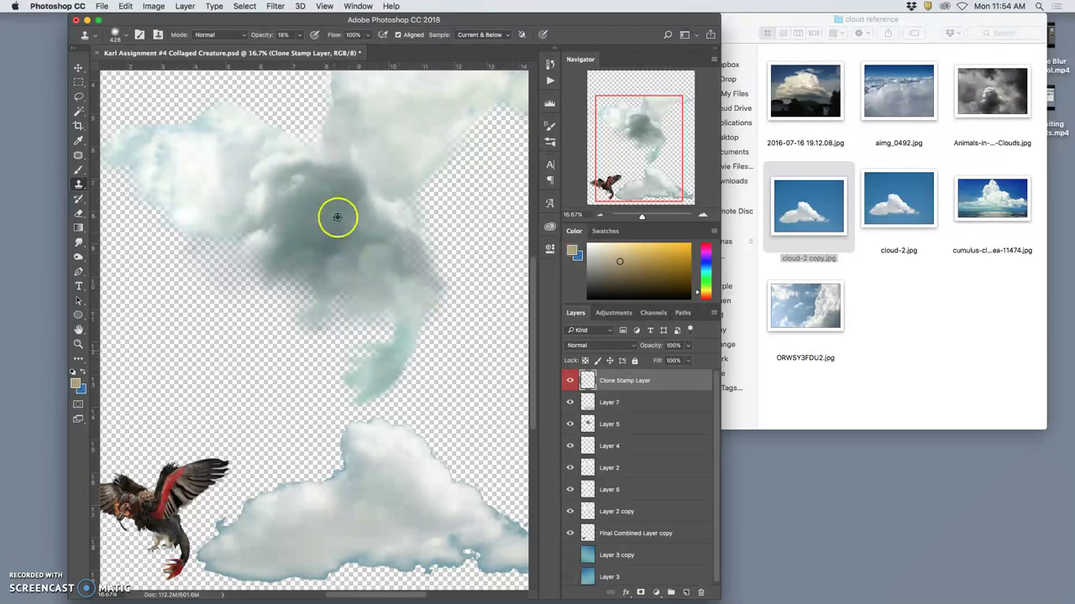
left_click(335, 174, "alt")
left_click(399, 349)
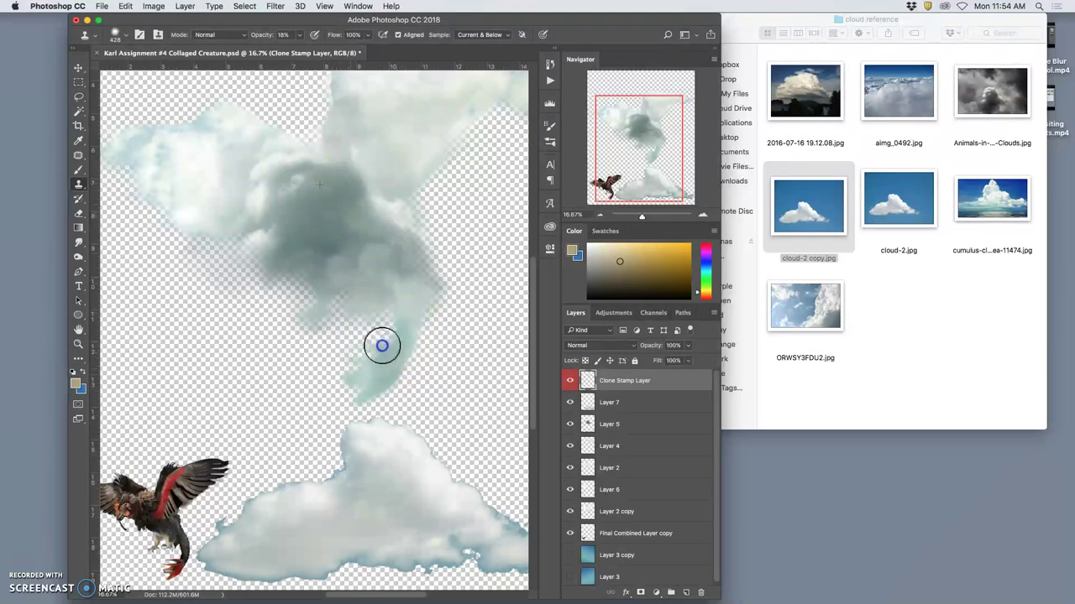
Clone texture from the gray body's left edge and the lower Layer 7 cloud onto the creature's tail.
left_click(260, 238, "alt")
left_click(260, 237, "alt")
left_click_drag(379, 372, 387, 350)
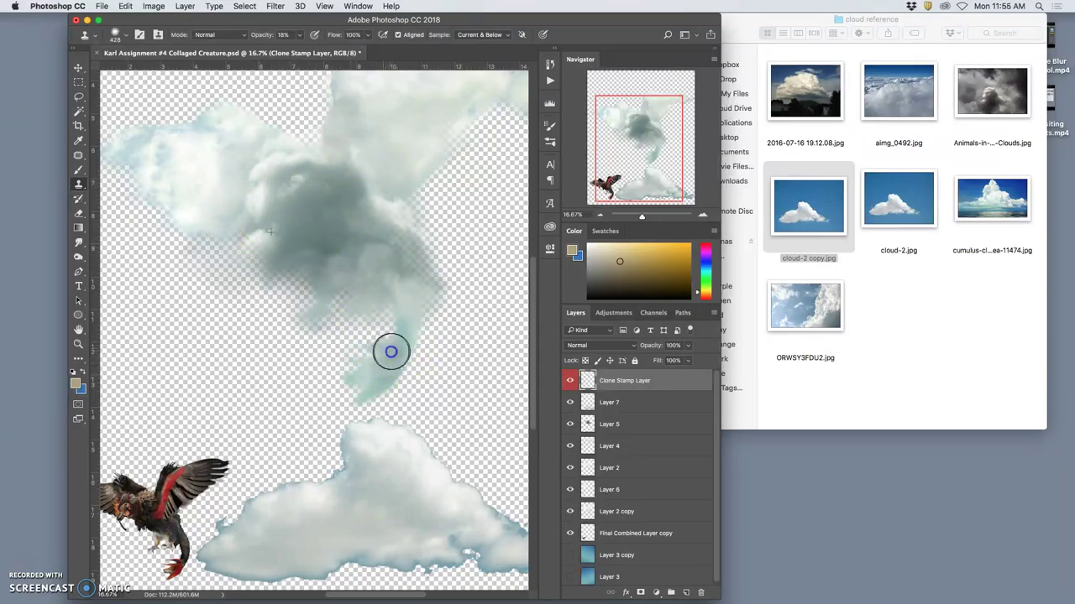
left_click(423, 497, "alt")
left_click(435, 546, "alt")
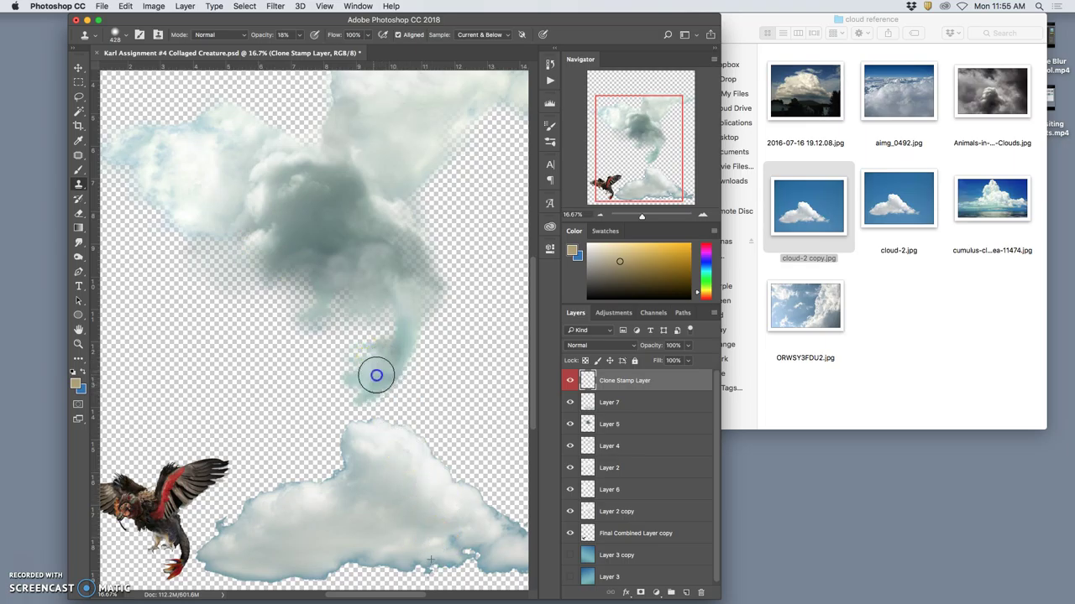
mouse_move(377, 375)
left_mouse_down()
mouse_move(403, 341)
mouse_move(403, 312)
mouse_move(405, 321)
left_mouse_up()
Show the Layer 3 sky and clone cloud texture onto the tail tip and the right side of the gray body.
left_click(570, 577)
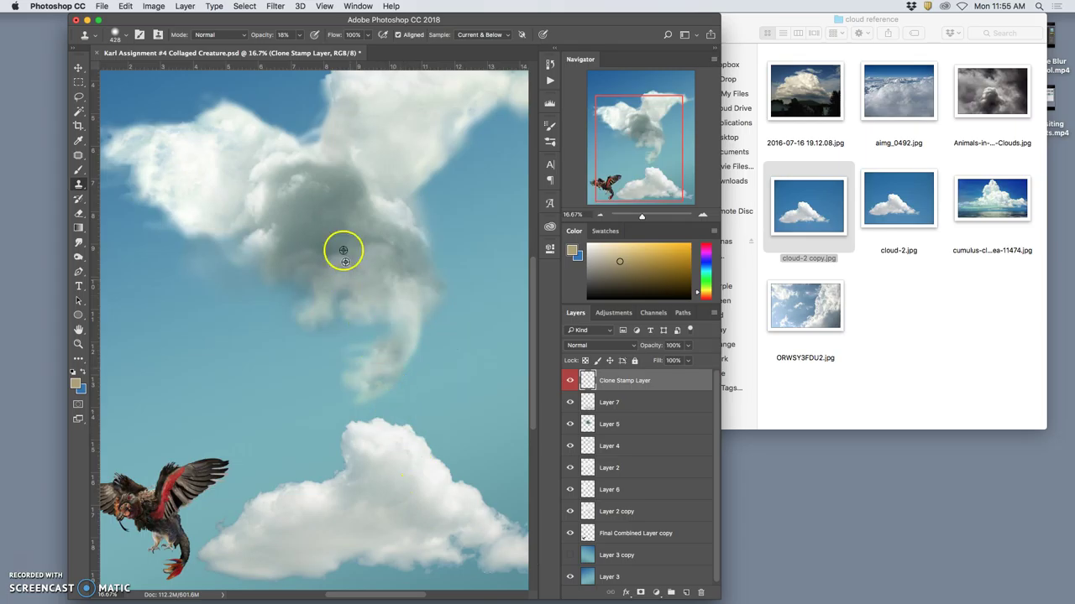
left_click(252, 142, "alt")
left_click_drag(391, 384, 352, 384)
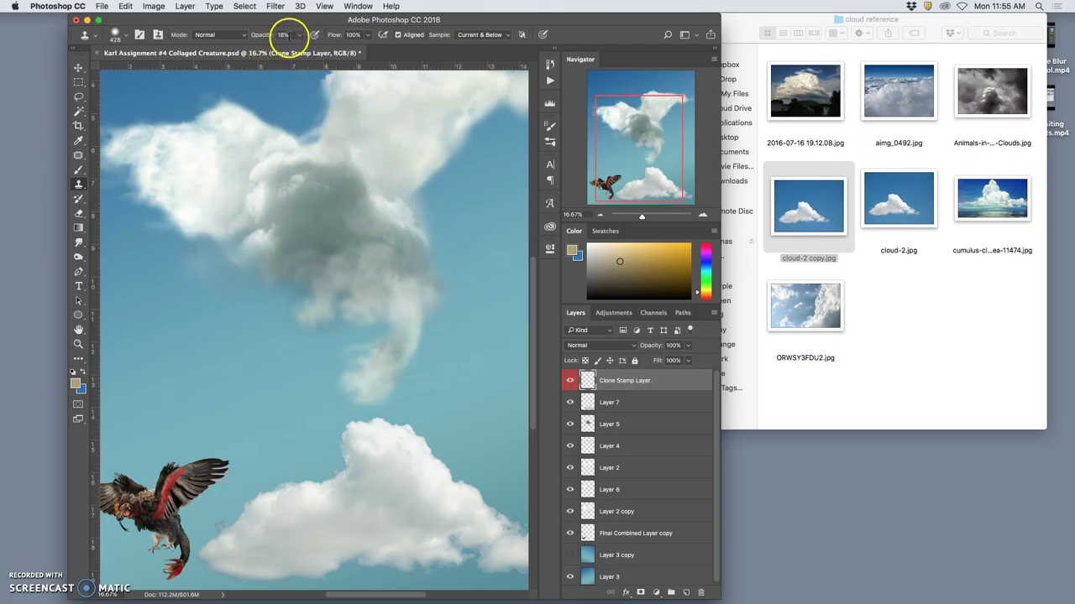
mouse_move(413, 252)
left_mouse_down()
mouse_move(360, 263)
mouse_move(373, 270)
left_mouse_up()
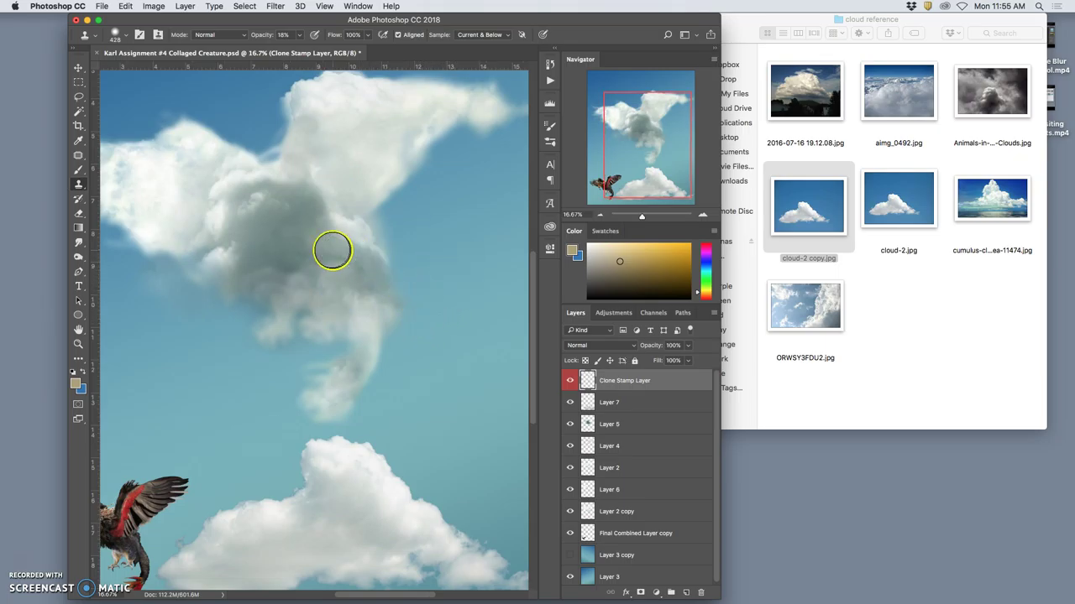
left_click(327, 240)
left_click(302, 241)
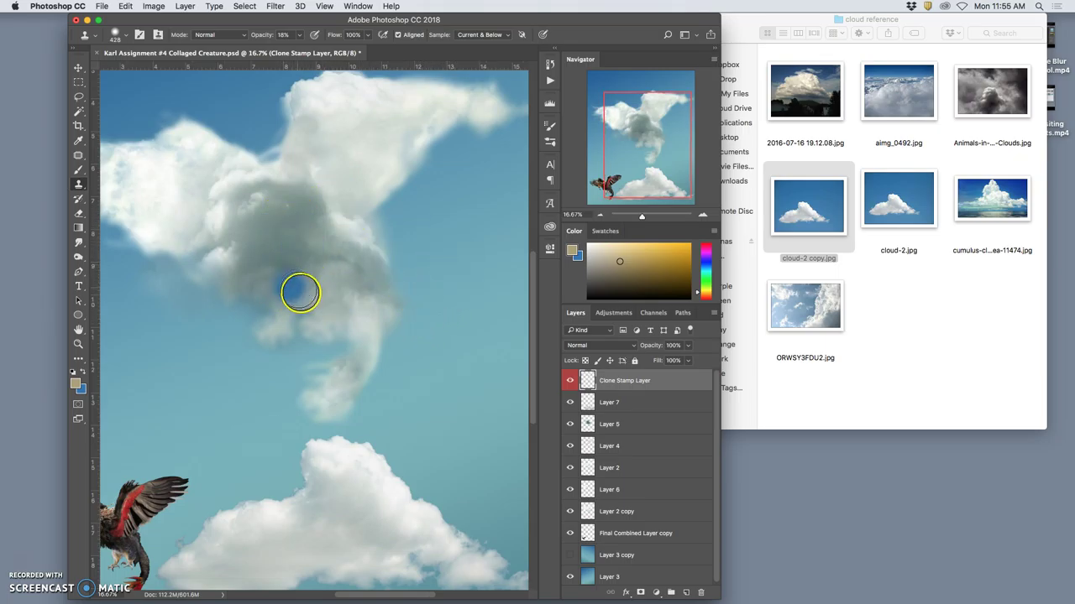
Hide the Layer 3 sky, clone Layer 7 cloud texture onto the creature's raised right wing, and undo the stray dab beside the Layer 7 cloud.
left_click(569, 577)
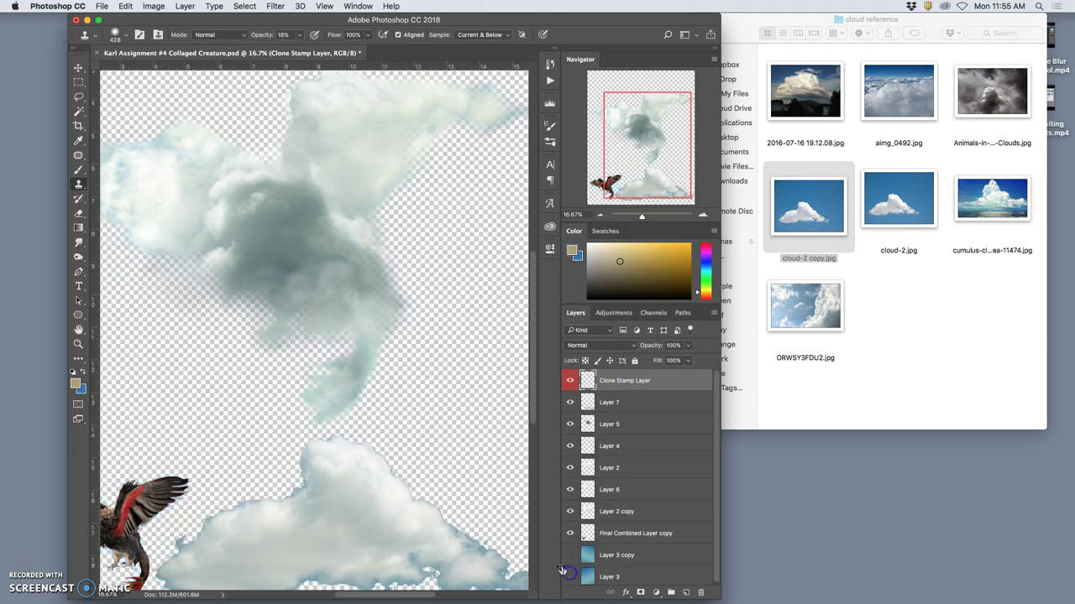
left_click_drag(400, 355, 485, 263)
left_click_drag(477, 355, 354, 459)
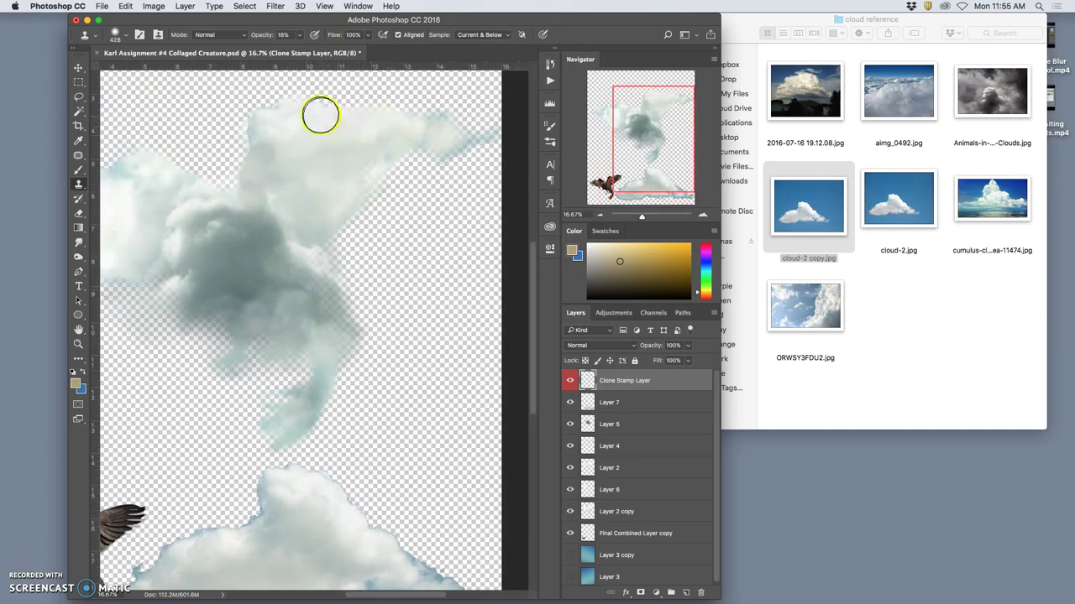
mouse_move(319, 112)
left_mouse_down()
mouse_move(291, 106)
mouse_move(350, 120)
left_mouse_up()
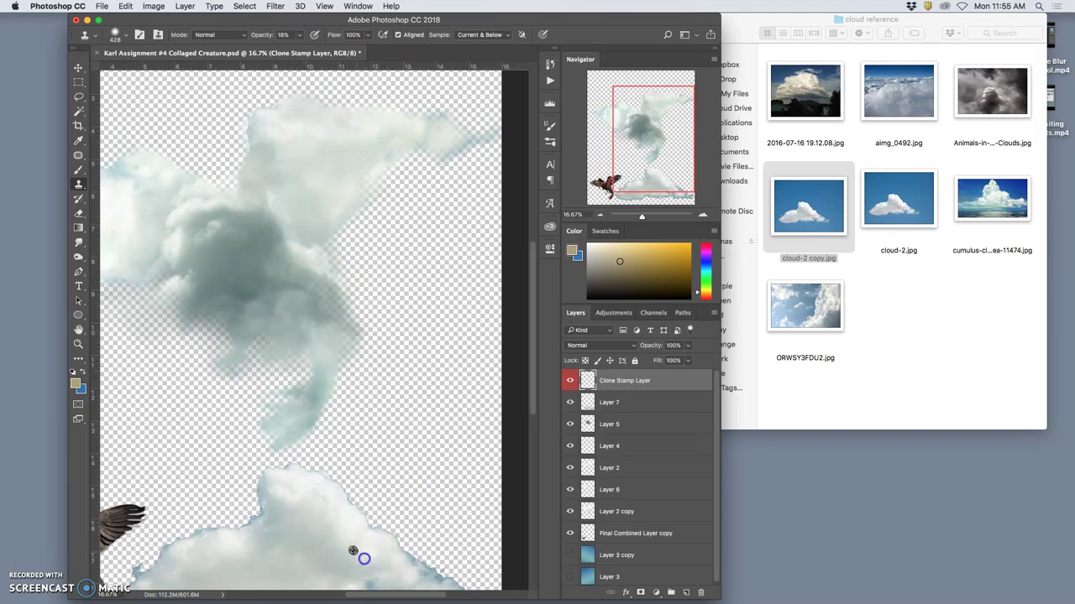
mouse_move(257, 251)
left_mouse_down()
mouse_move(270, 156)
mouse_move(286, 160)
mouse_move(286, 188)
left_mouse_up()
left_click(236, 565, "alt")
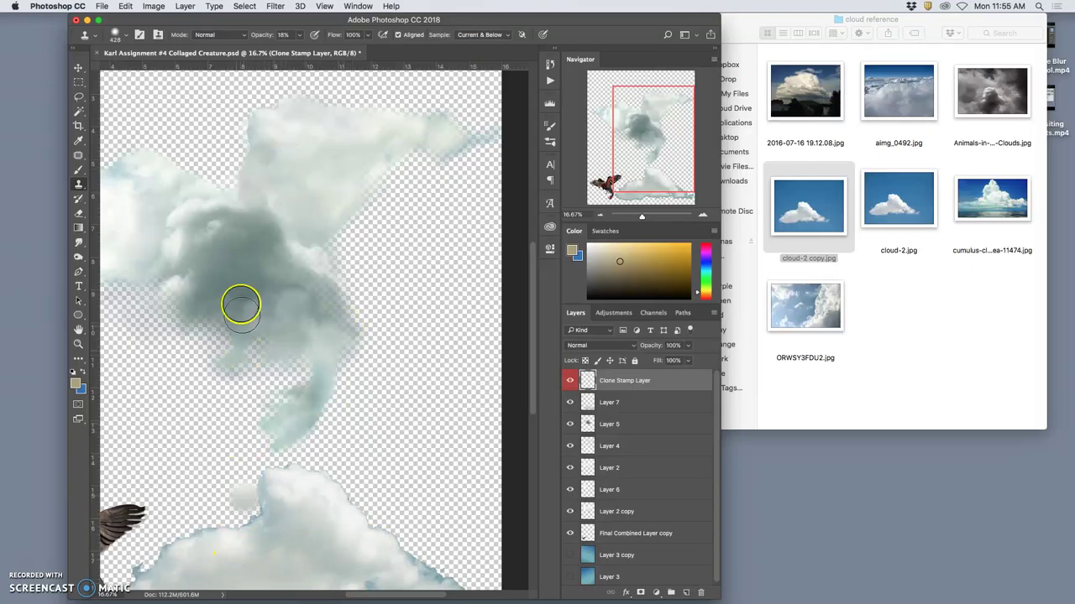
mouse_move(269, 148)
left_mouse_down()
mouse_move(274, 158)
mouse_move(288, 158)
mouse_move(271, 148)
mouse_move(325, 149)
left_mouse_up()
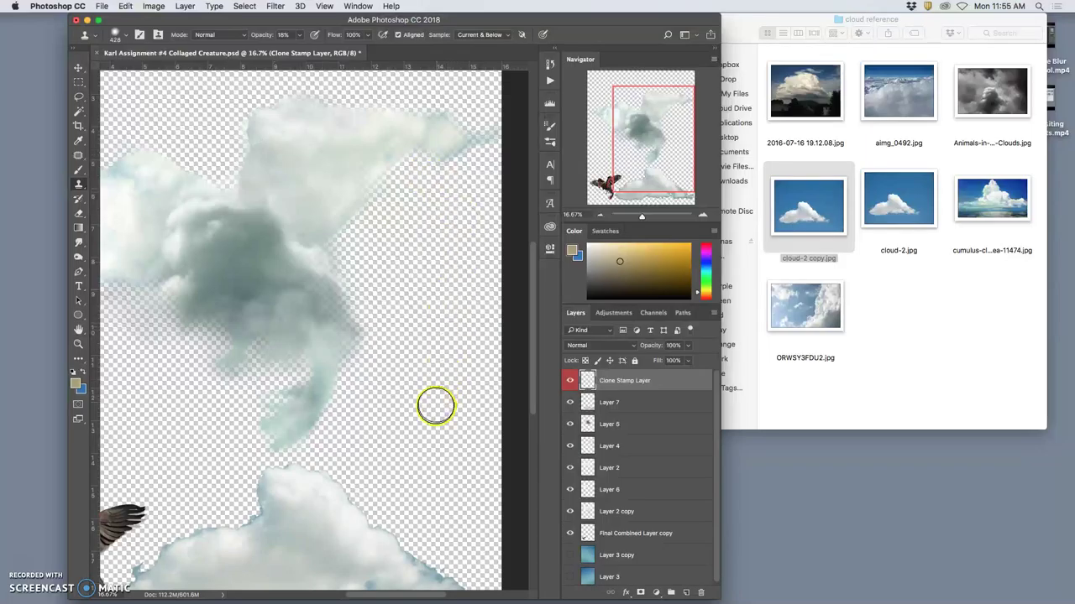
Clone more Layer 7 cloud texture along the top of the right wing and across the left wing.
left_click_drag(427, 408, 504, 381)
left_click(430, 512, "alt")
left_click_drag(334, 116, 359, 125)
left_click(416, 504, "alt")
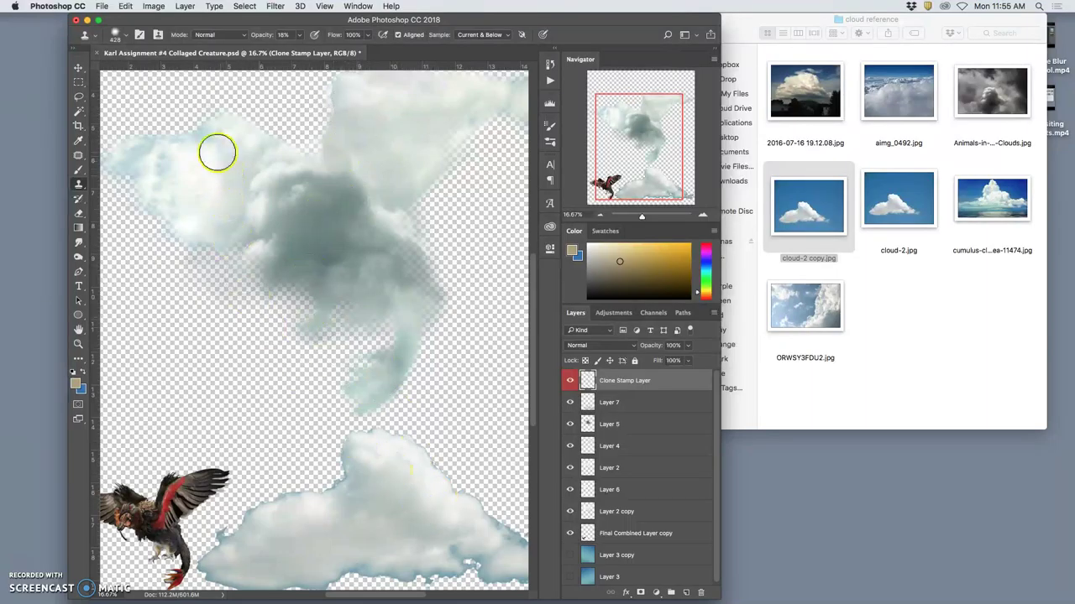
mouse_move(211, 144)
left_mouse_down()
mouse_move(242, 156)
mouse_move(179, 173)
mouse_move(135, 168)
left_mouse_up()
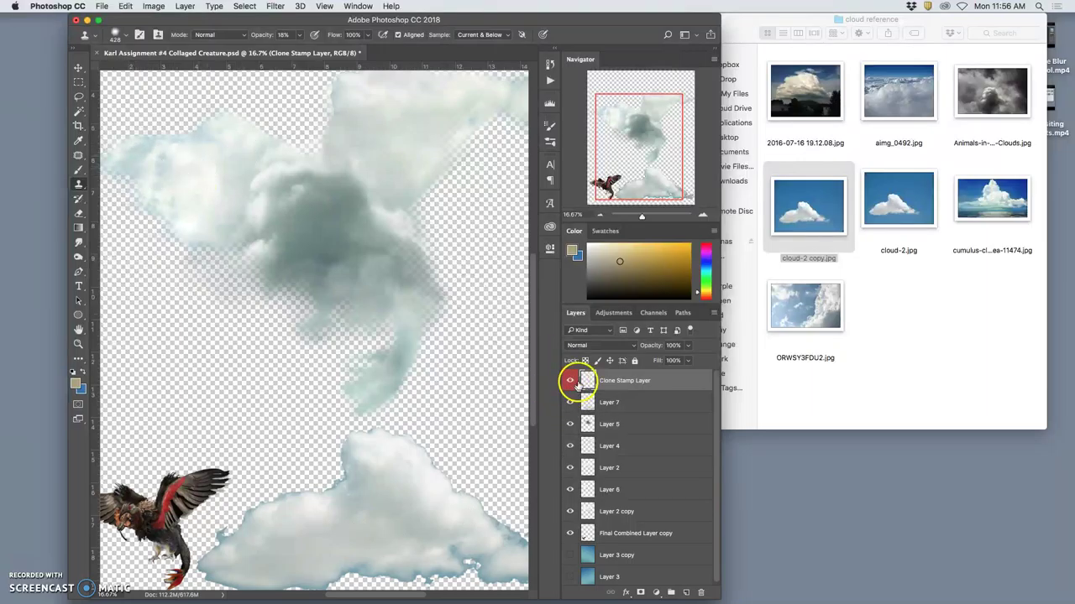
Compare the creature with the Clone Stamp Layer hidden and shown.
left_click(570, 380)
left_click(570, 380)
left_click(570, 381)
left_click(570, 381)
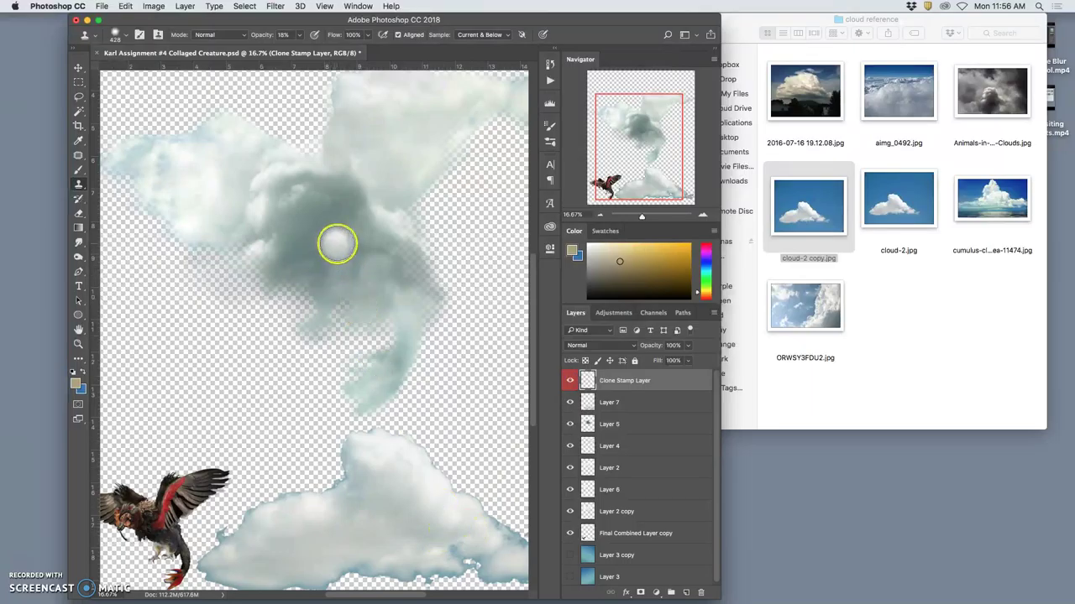
Clone lighter cloud texture over the middle of the gray body and toward the tail.
mouse_move(344, 238)
left_mouse_down()
mouse_move(331, 213)
mouse_move(343, 221)
mouse_move(357, 204)
mouse_move(365, 211)
mouse_move(414, 360)
mouse_move(346, 233)
mouse_move(348, 205)
mouse_move(360, 208)
mouse_move(342, 194)
mouse_move(325, 215)
left_mouse_up()
mouse_move(360, 270)
left_mouse_down()
mouse_move(314, 226)
mouse_move(338, 230)
left_mouse_up()
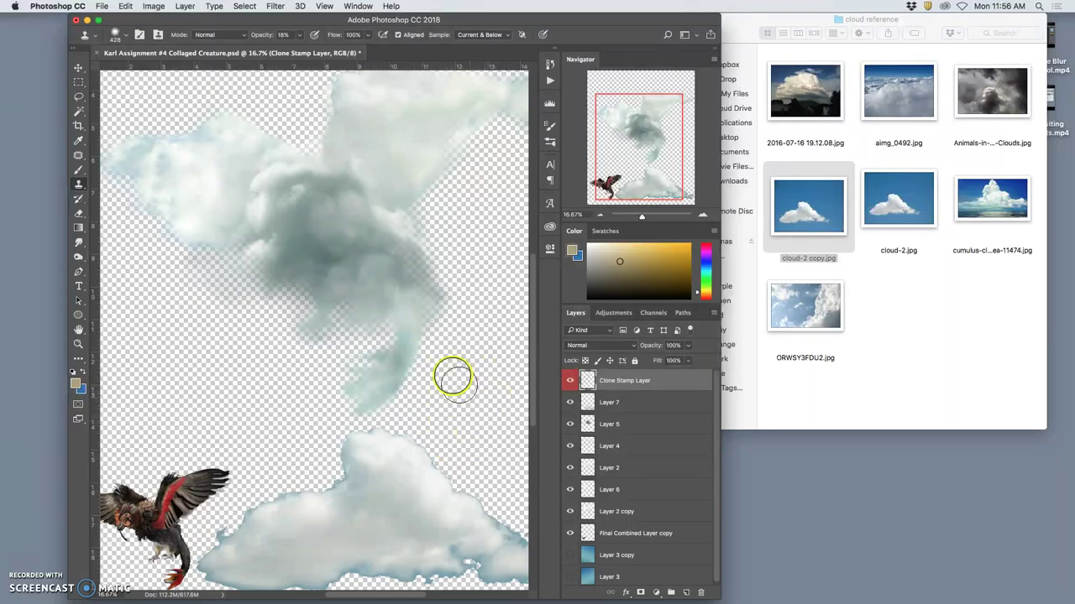
mouse_move(375, 346)
left_mouse_down()
mouse_move(349, 244)
mouse_move(338, 249)
mouse_move(377, 246)
left_mouse_up()
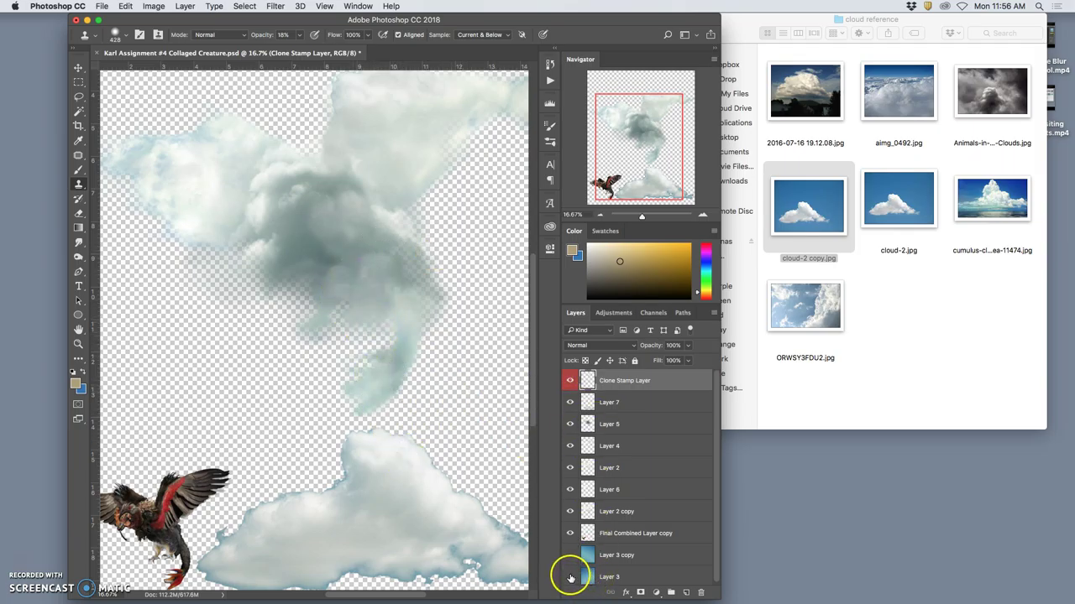
Show the Layer 3 and Layer 3 copy skies, and compare the whole composition with Layer 7 hidden and shown.
left_click(570, 577)
left_click(570, 555)
key("super+minus")
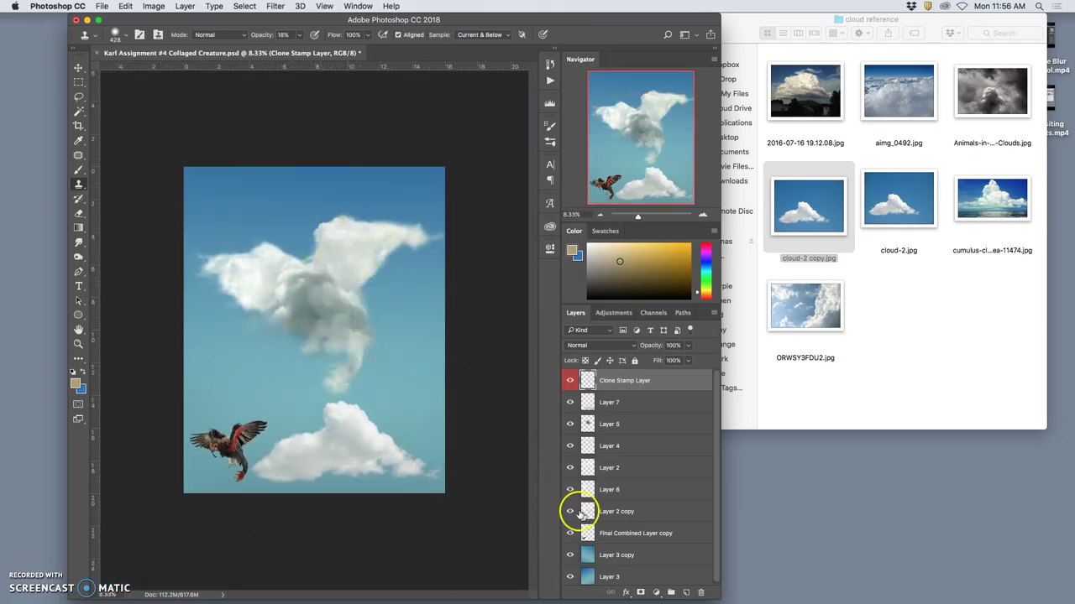
left_click(569, 403)
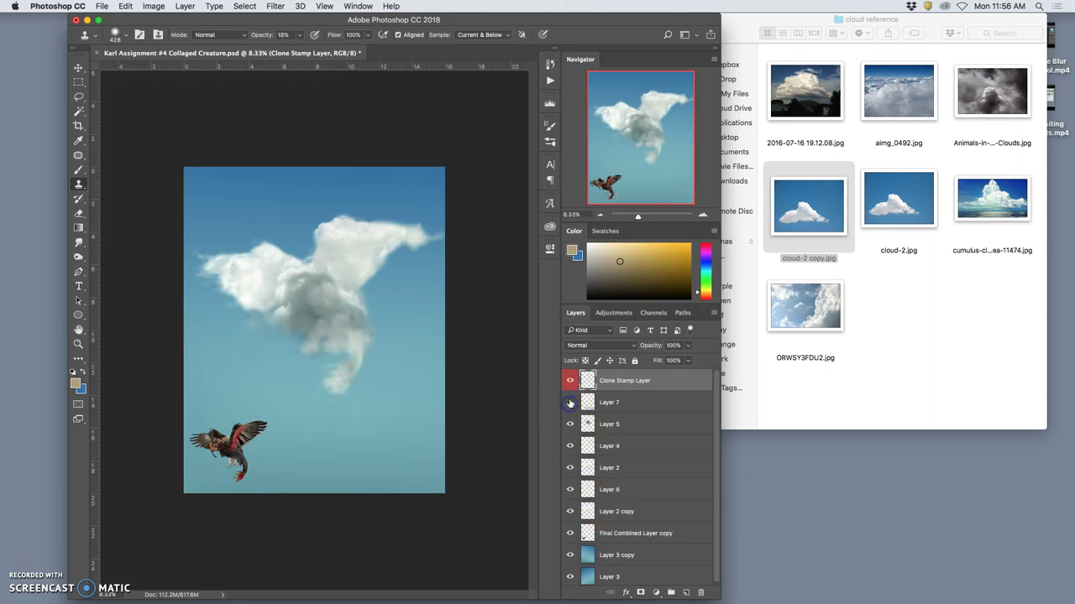
left_click(570, 403)
left_click(570, 403)
left_click(570, 403)
Move the Layer 7 cloud up over the creature's body.
left_click(609, 404)
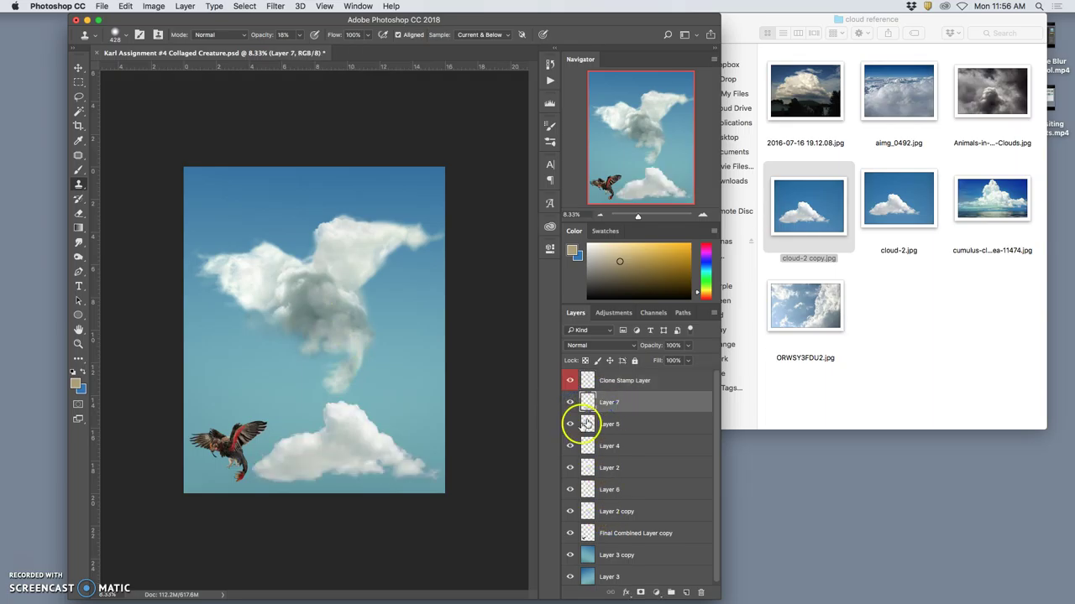
left_click(78, 66)
left_click_drag(328, 422, 320, 305)
Warp the Layer 7 cloud so its lower edge bulges down toward the creature's tail.
key("ctrl+t")
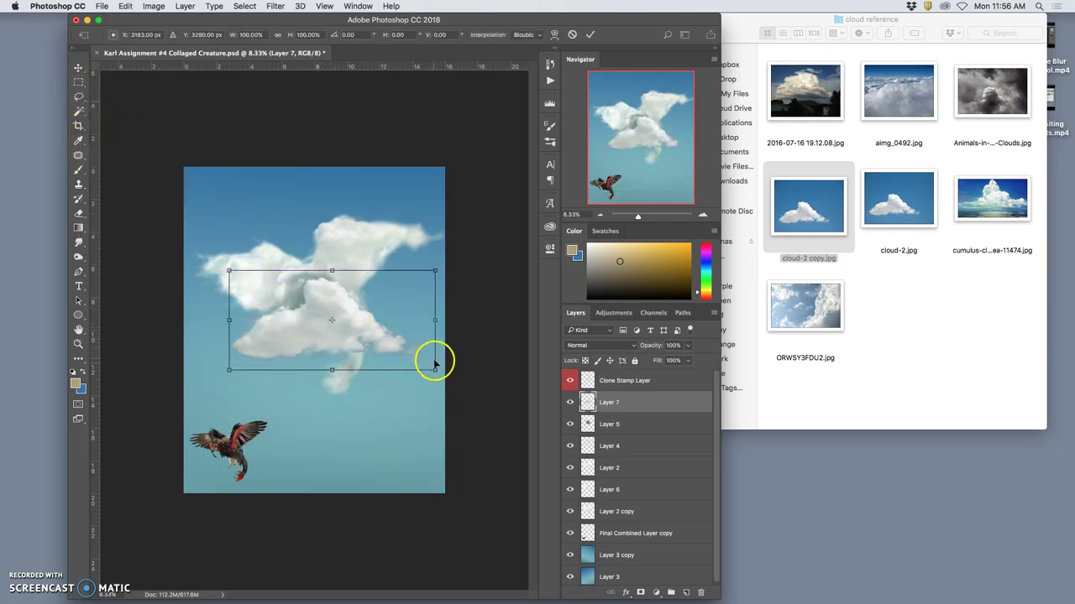
right_click(356, 330)
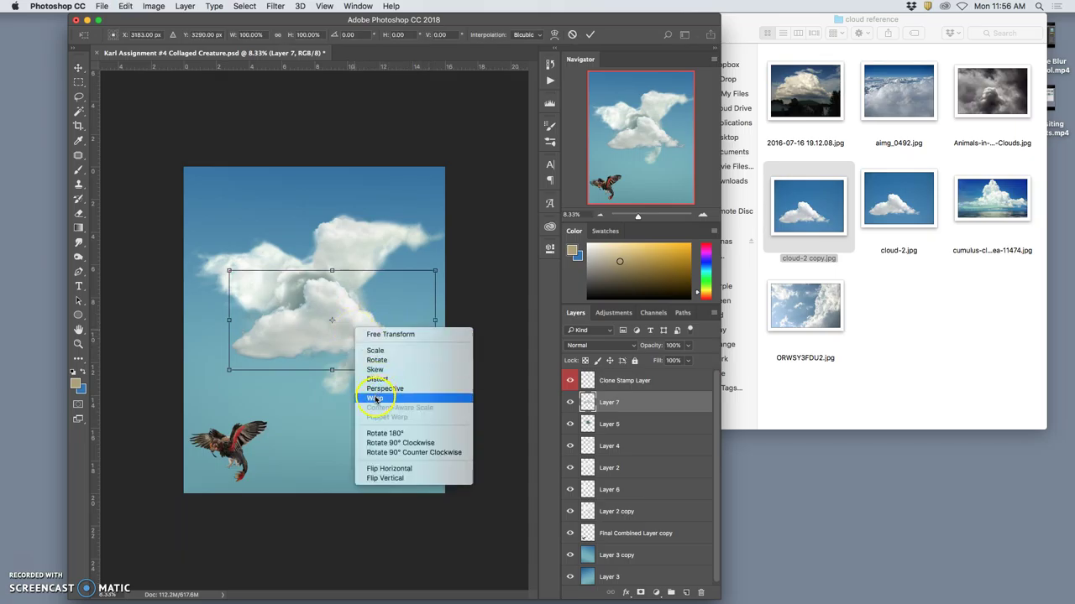
left_click(375, 408)
right_click(352, 344)
left_click(374, 410)
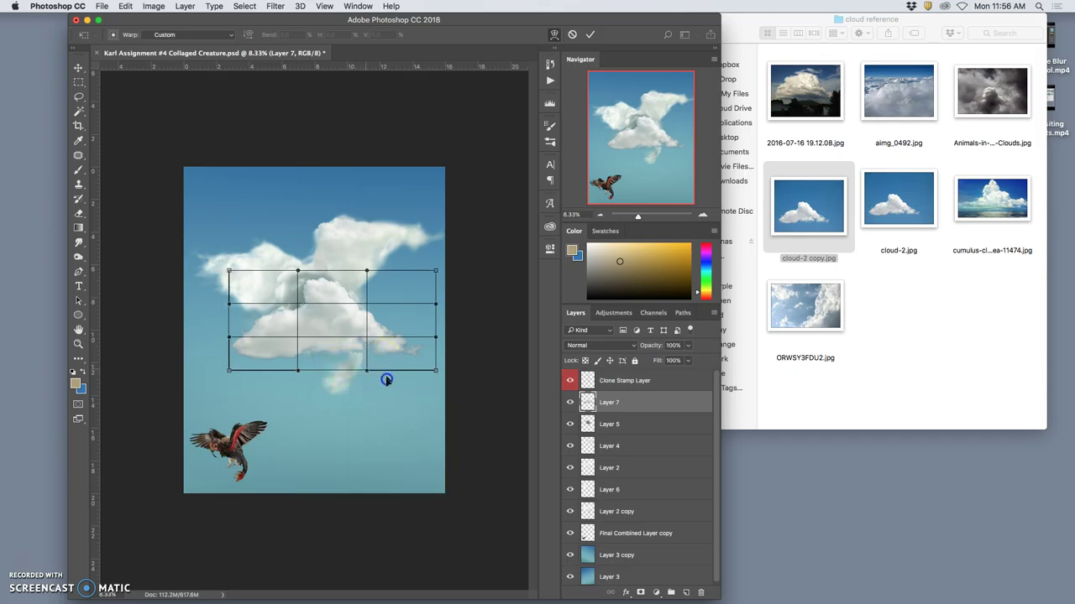
left_click_drag(386, 382, 332, 345)
left_click_drag(269, 362, 246, 361)
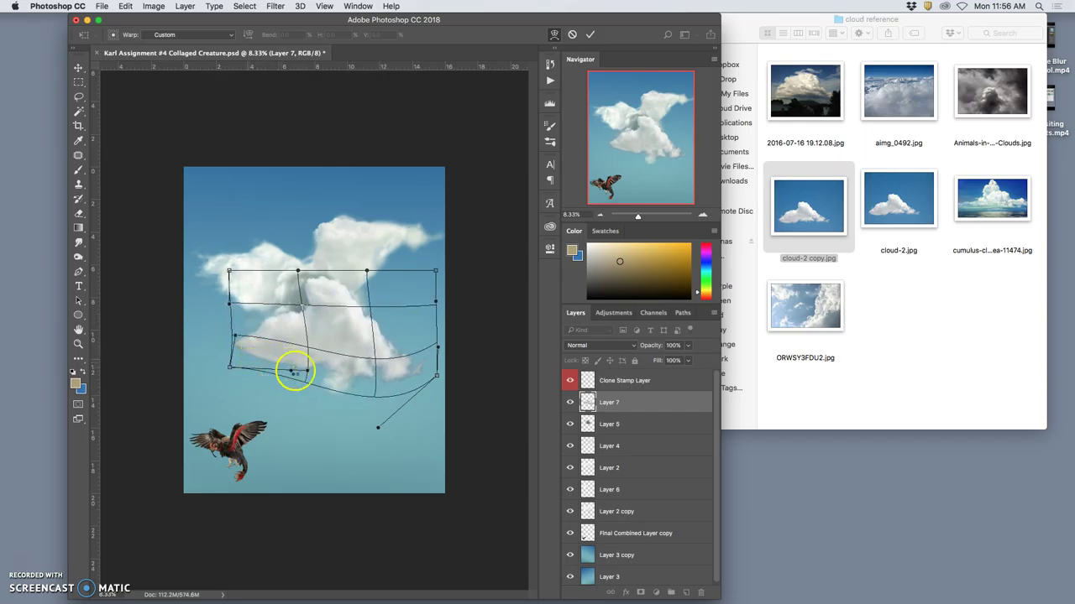
key("Return")
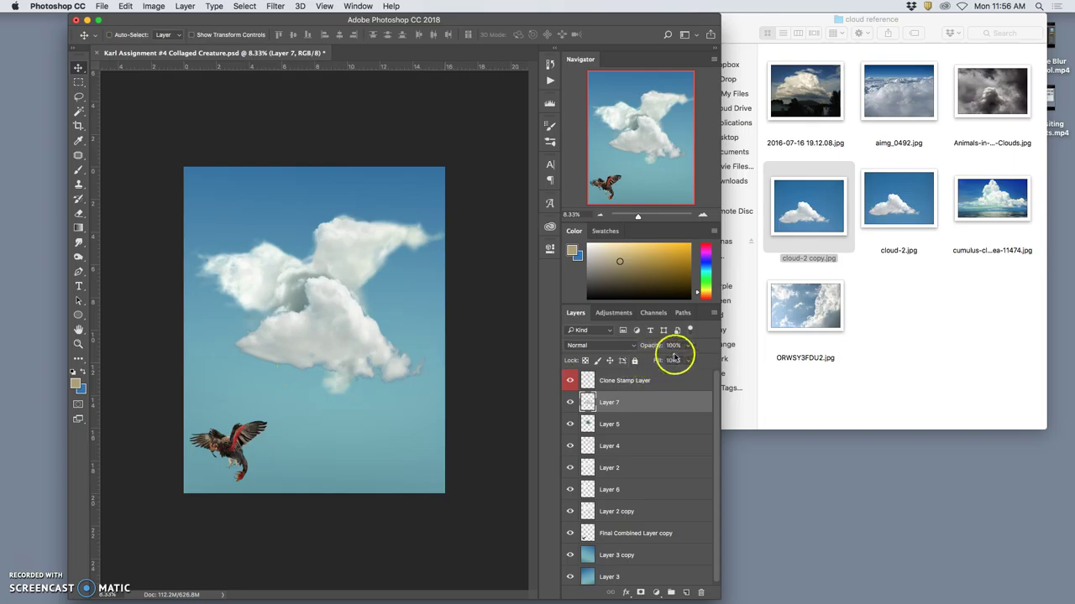
Lower Layer 7's opacity to 39% and send it down the layer stack to just above Layer 3.
left_click(687, 345)
left_click_drag(686, 360, 657, 360)
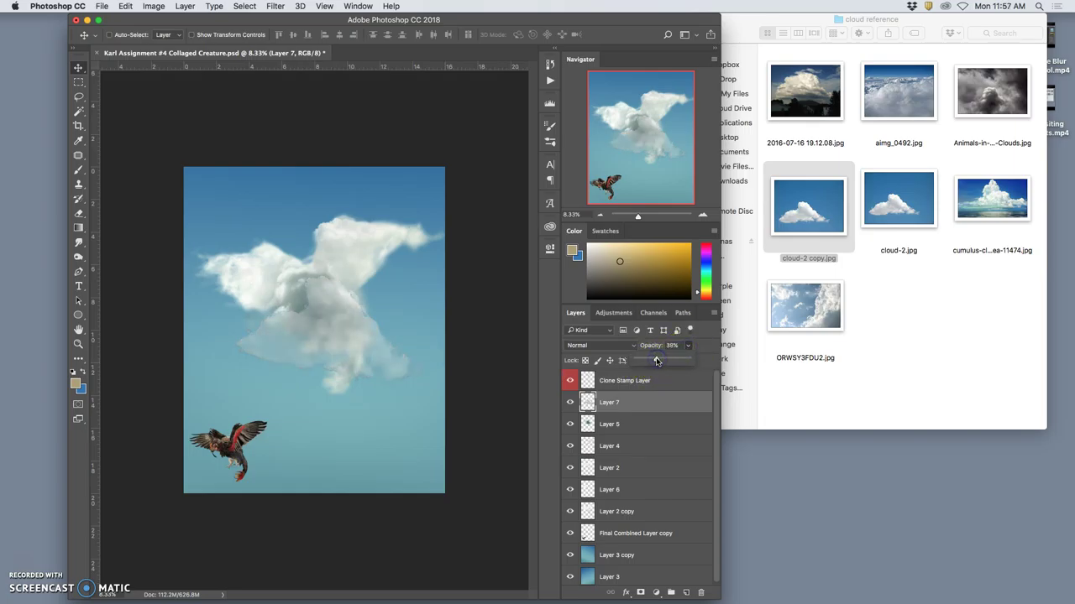
key("super+bracketleft")
key("super+bracketleft")
key("super+bracketleft")
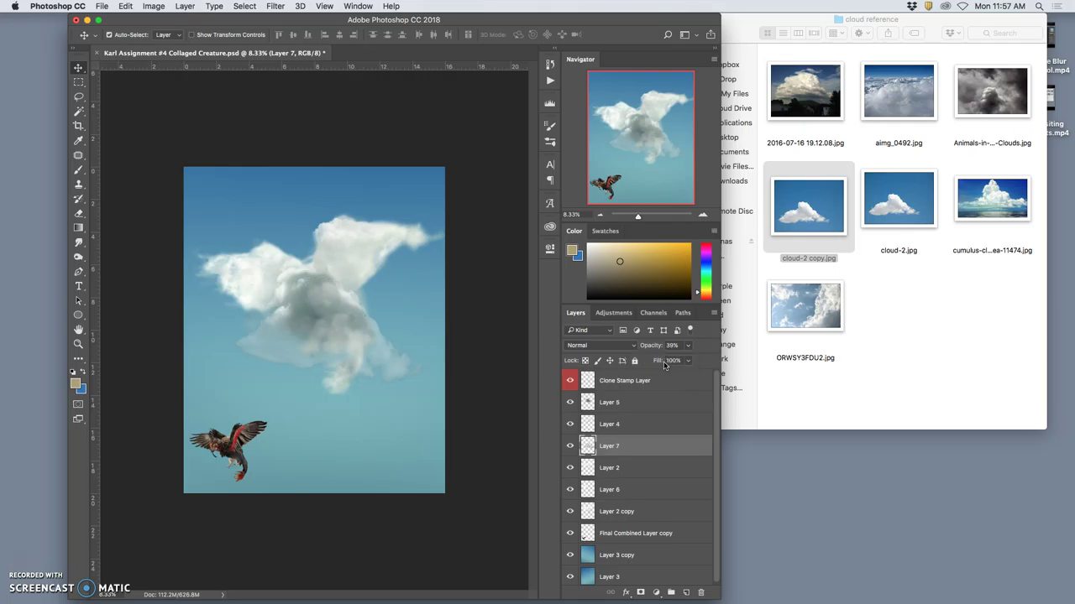
key("super+bracketleft")
key("super+bracketleft")
key("super+bracketleft")
key("super+bracketleft")
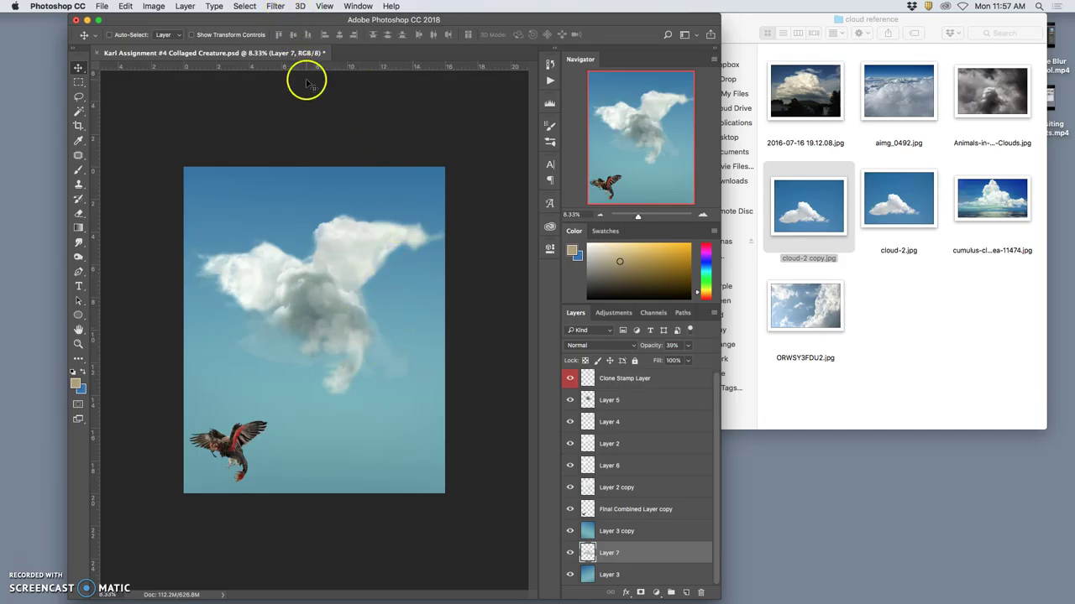
Save the document and, with a 2120 px Smudge brush, smudge the faint Layer 7 cloud below the creature.
left_click(78, 241)
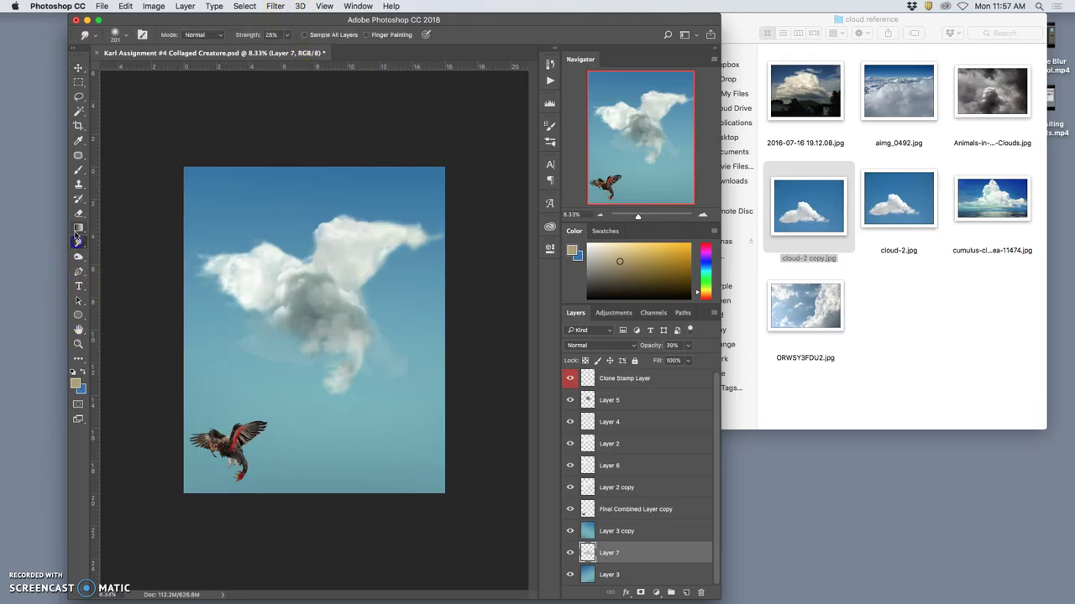
key("super+s")
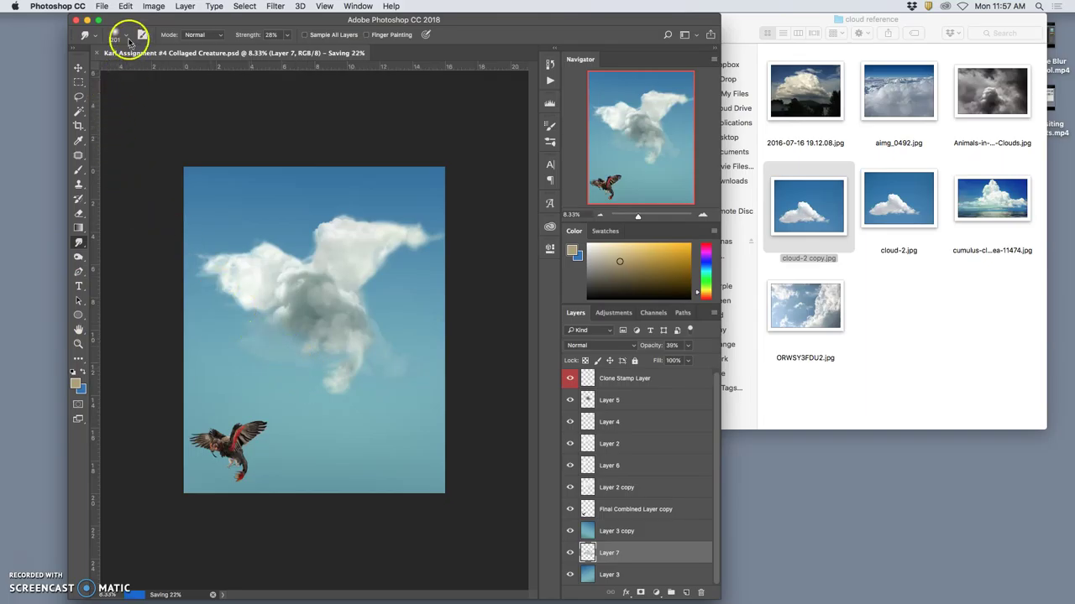
left_click(126, 35)
left_click(171, 69)
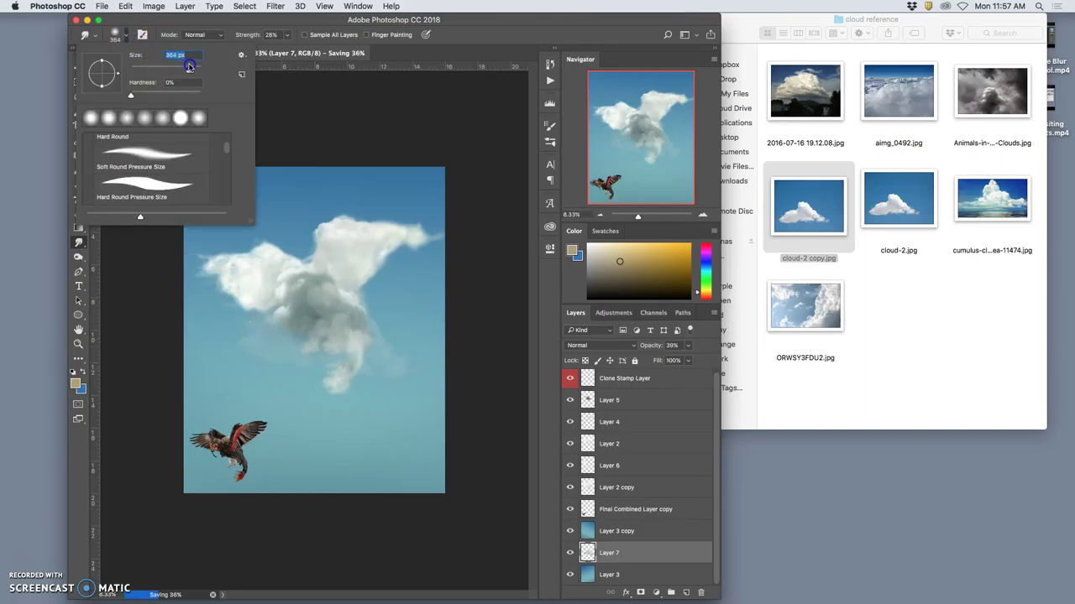
left_click_drag(188, 70, 198, 67)
left_click(265, 303)
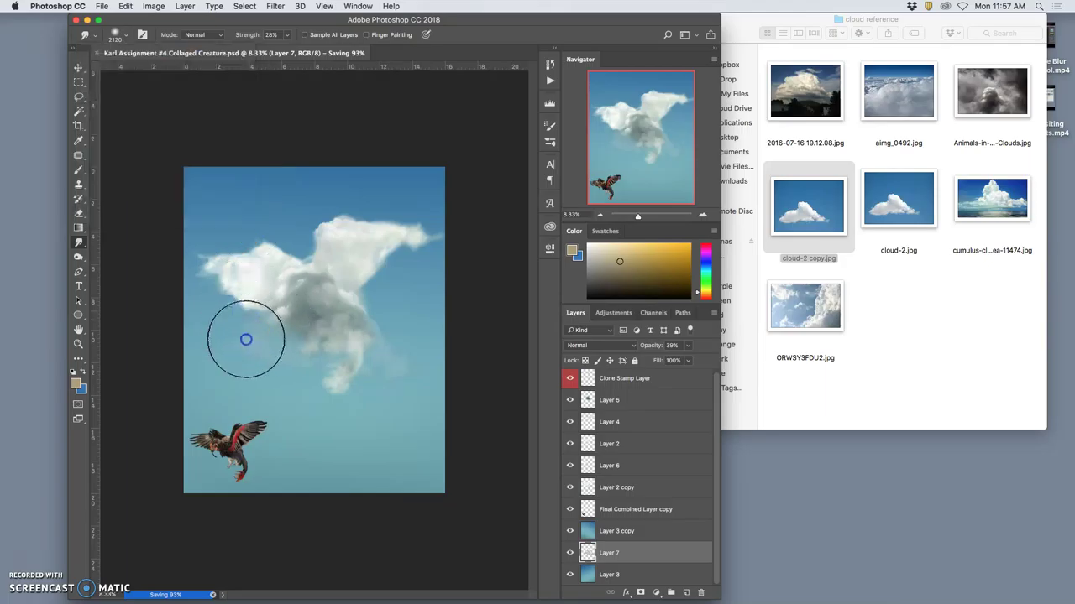
mouse_move(252, 343)
left_mouse_down()
mouse_move(278, 361)
mouse_move(384, 347)
mouse_move(408, 333)
mouse_move(379, 329)
mouse_move(386, 307)
mouse_move(323, 385)
mouse_move(384, 372)
left_mouse_up()
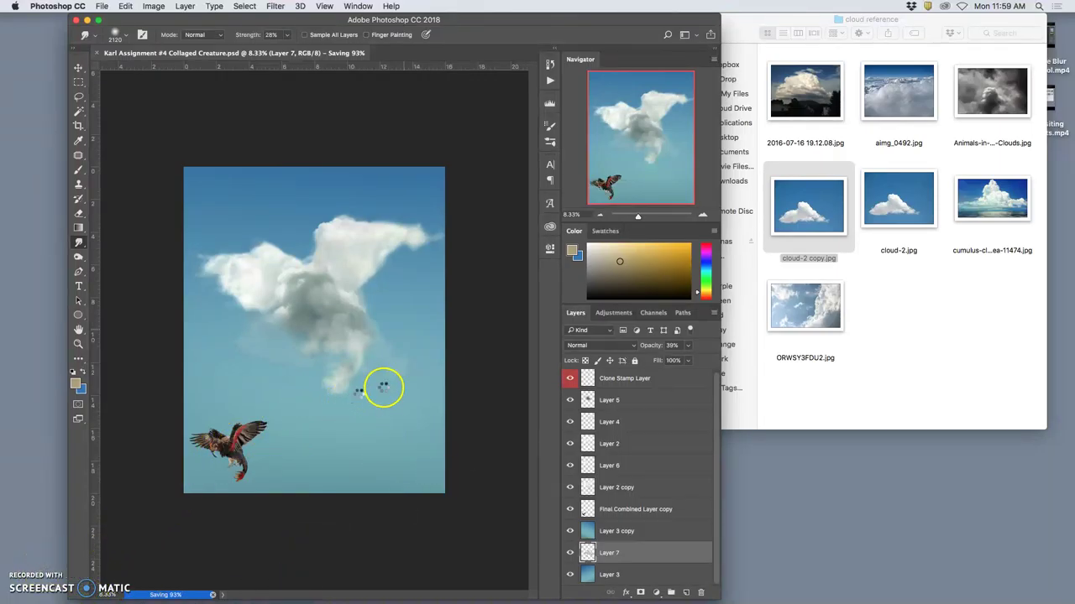
left_click(622, 381)
mouse_move(533, 603)
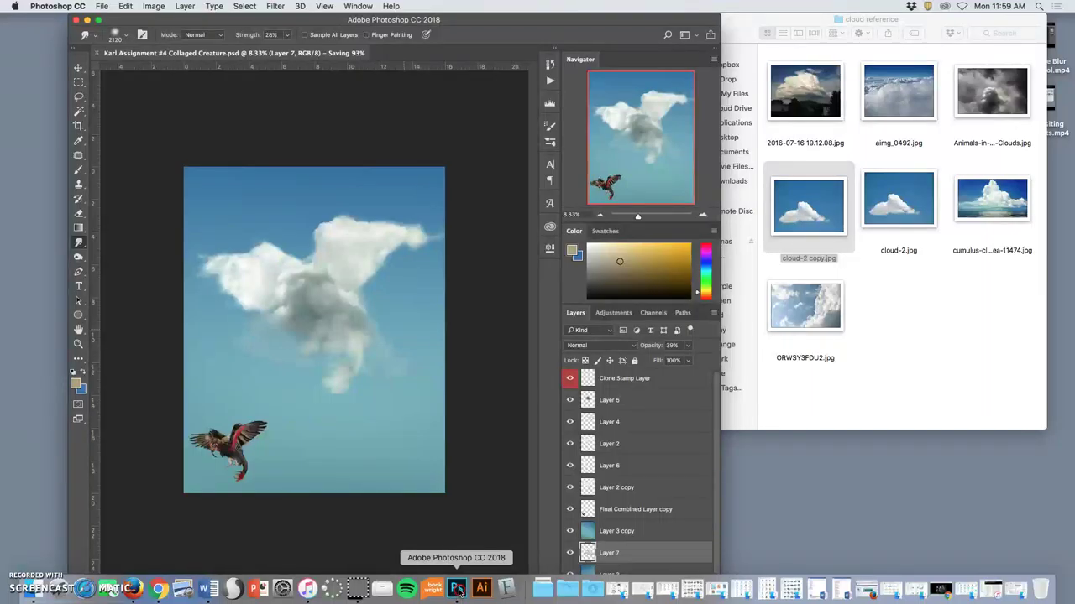
Force quit the unresponsive Photoshop application.
left_click_drag(458, 591, 462, 548)
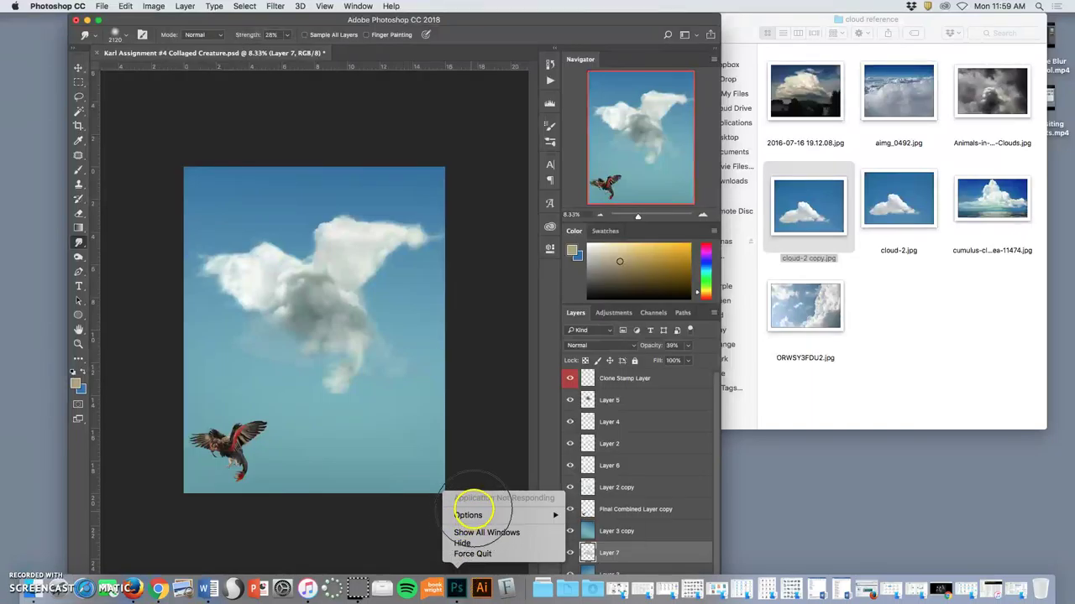
left_click(481, 404)
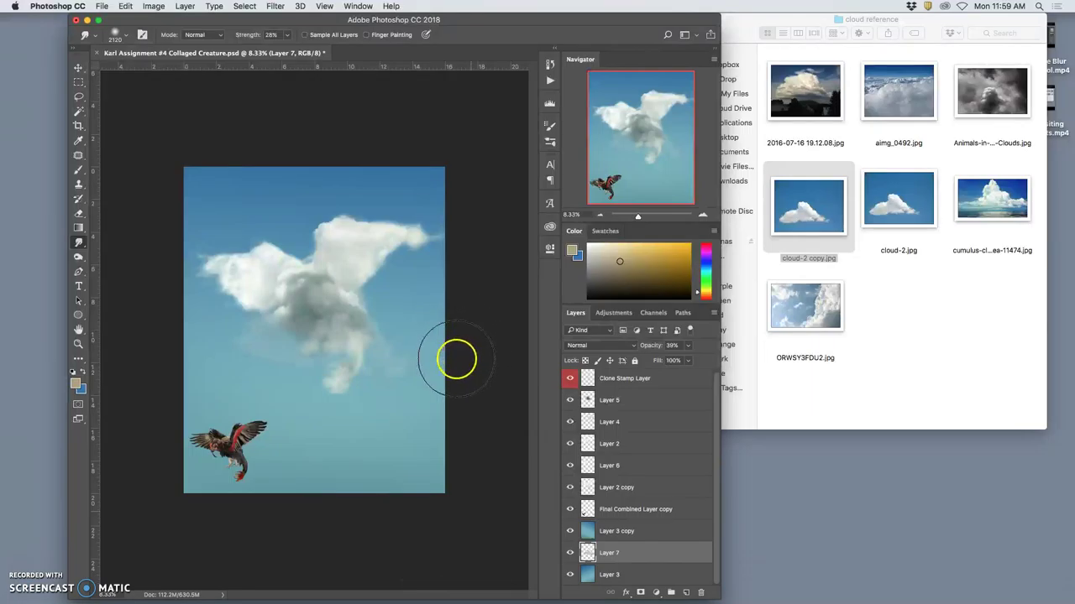
key("super+z")
mouse_move(331, 591)
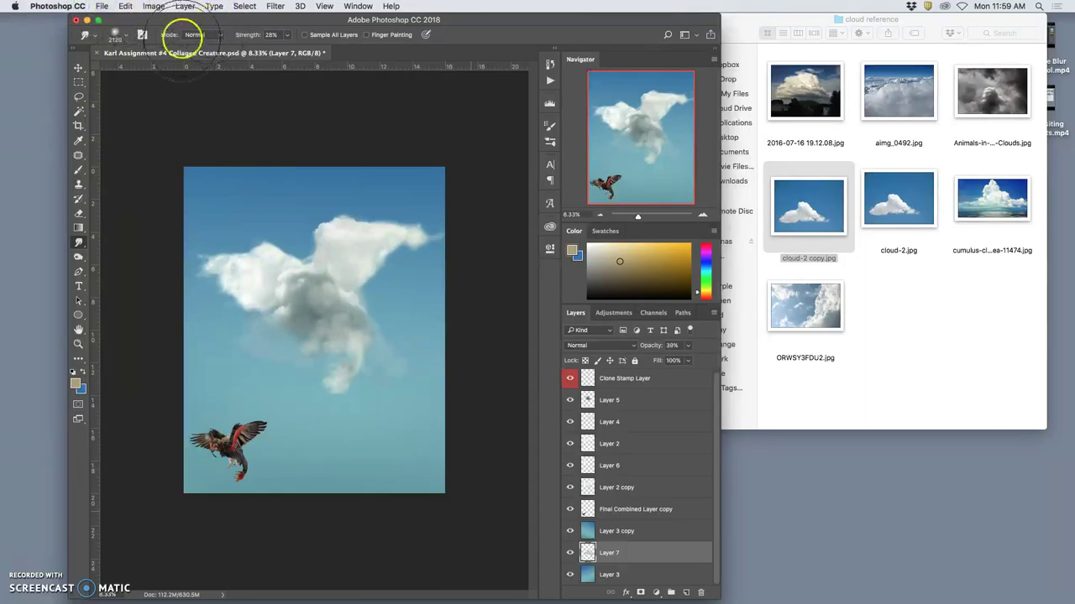
mouse_move(432, 598)
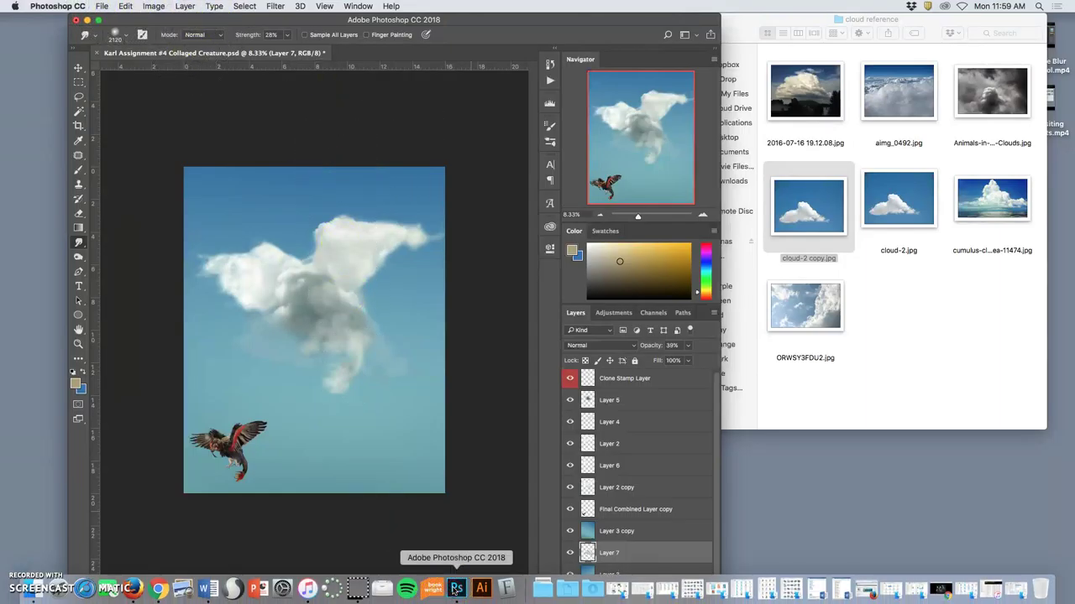
right_click(454, 590)
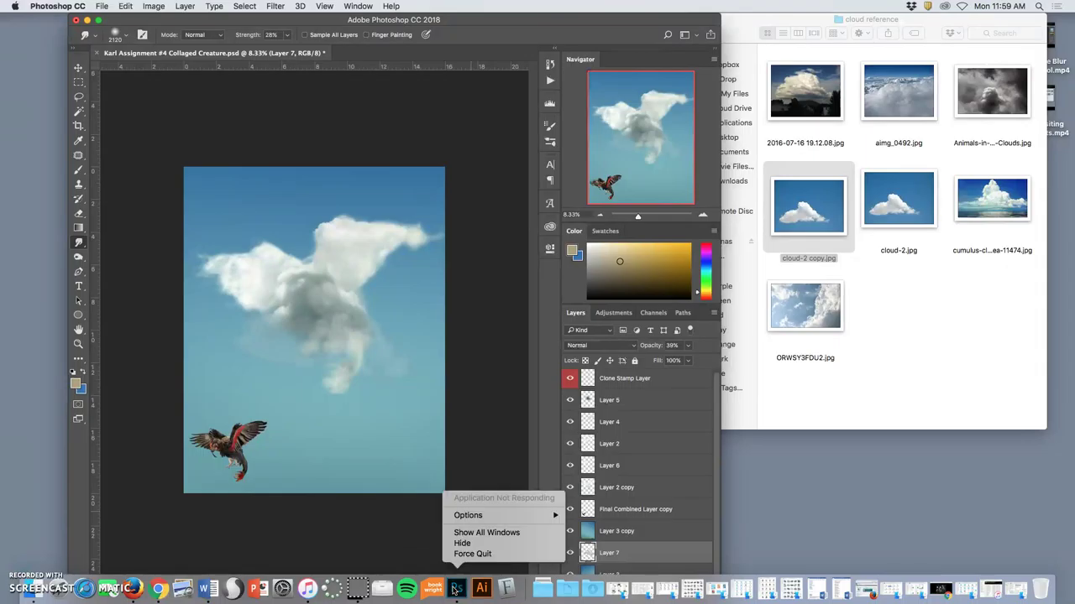
left_click_drag(415, 444, 415, 444)
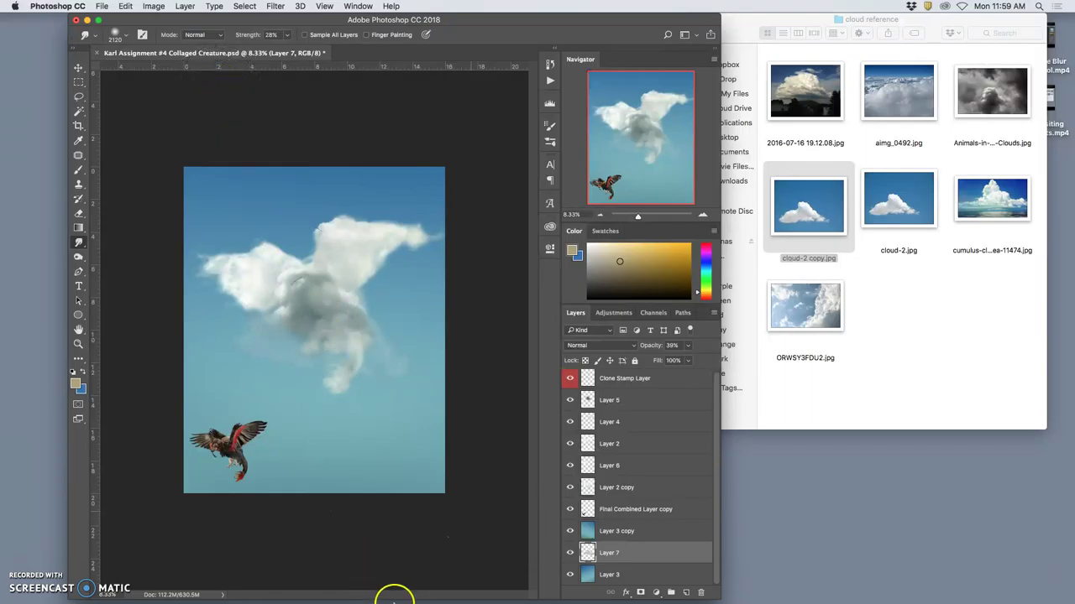
left_click(460, 590)
left_click_drag(460, 592, 465, 556)
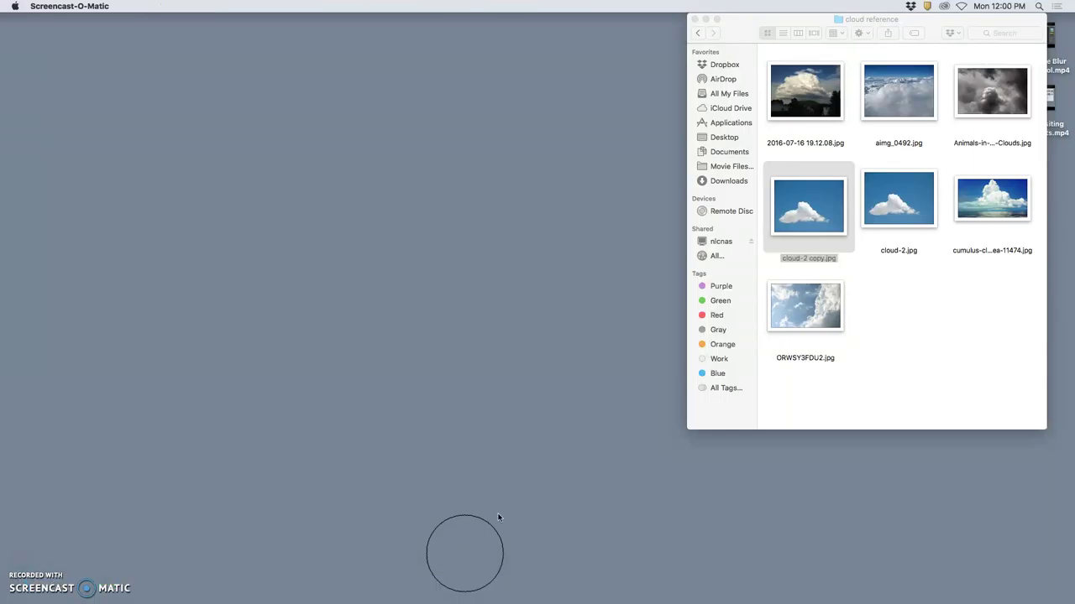
Go up to the Assignment #4 folder in Finder and reopen the collaged creature PSD in Photoshop.
left_click_drag(971, 19, 985, 157)
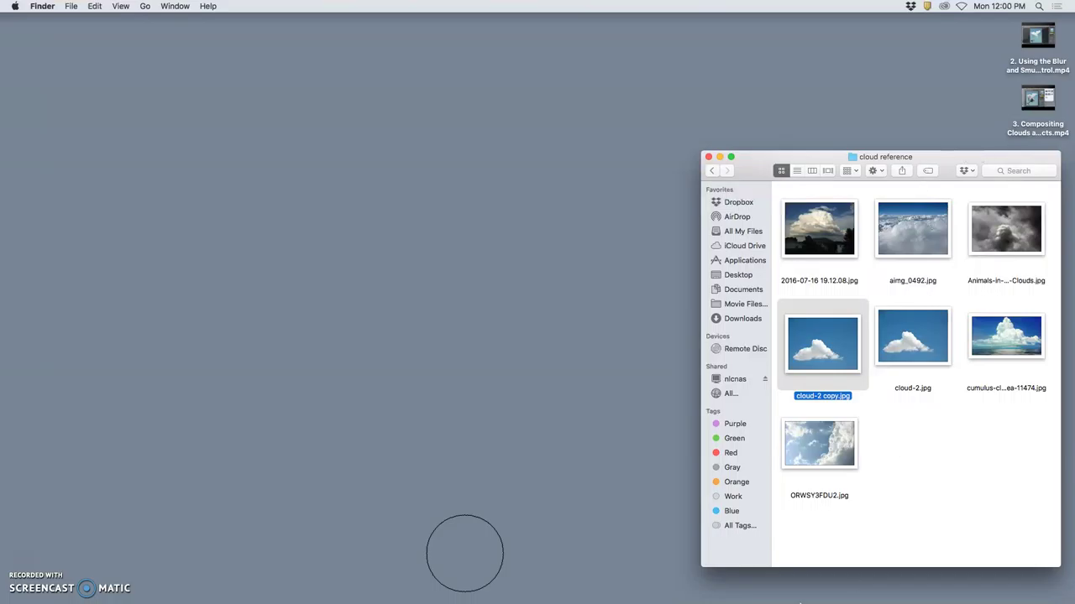
mouse_move(457, 597)
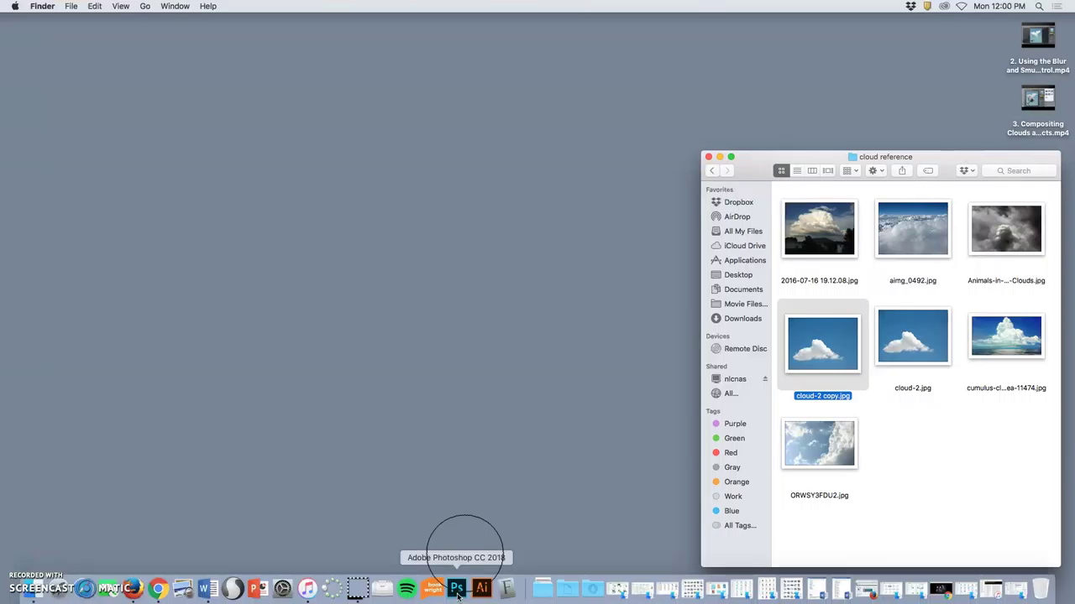
left_click(719, 173)
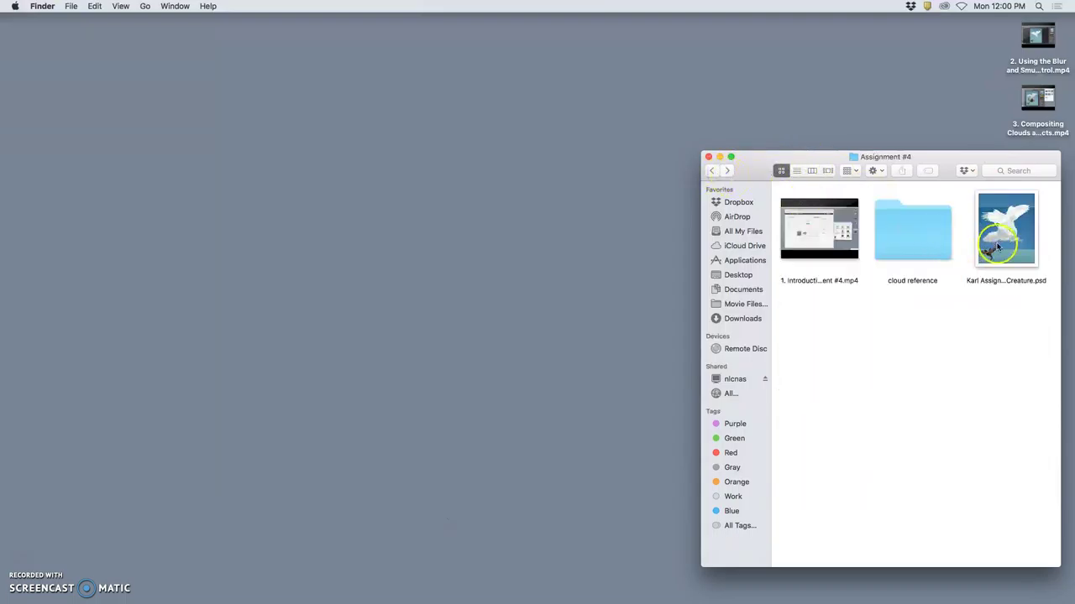
left_click(998, 245)
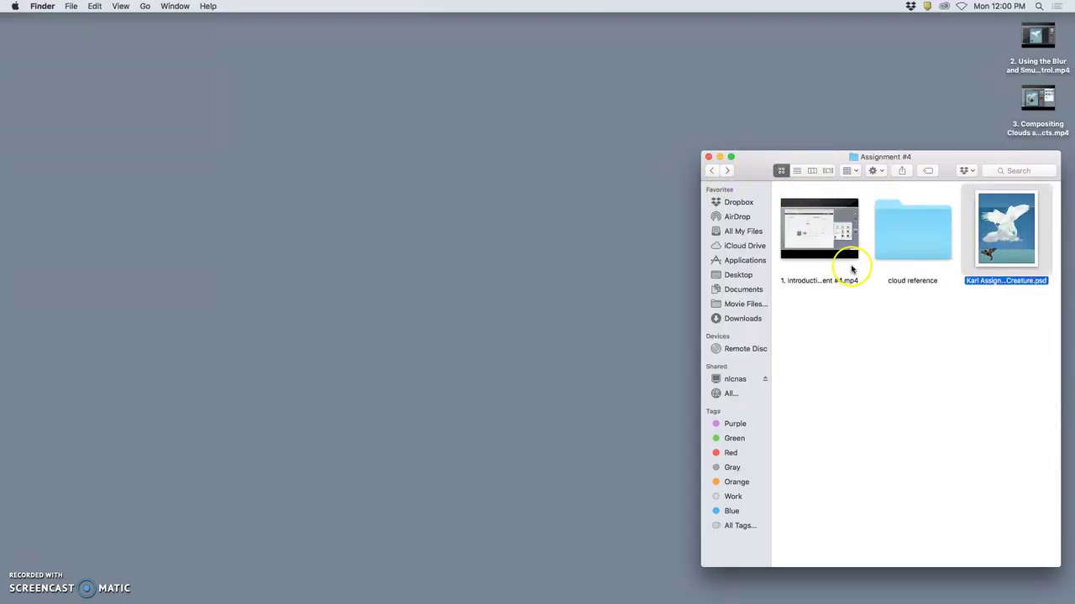
mouse_move(851, 269)
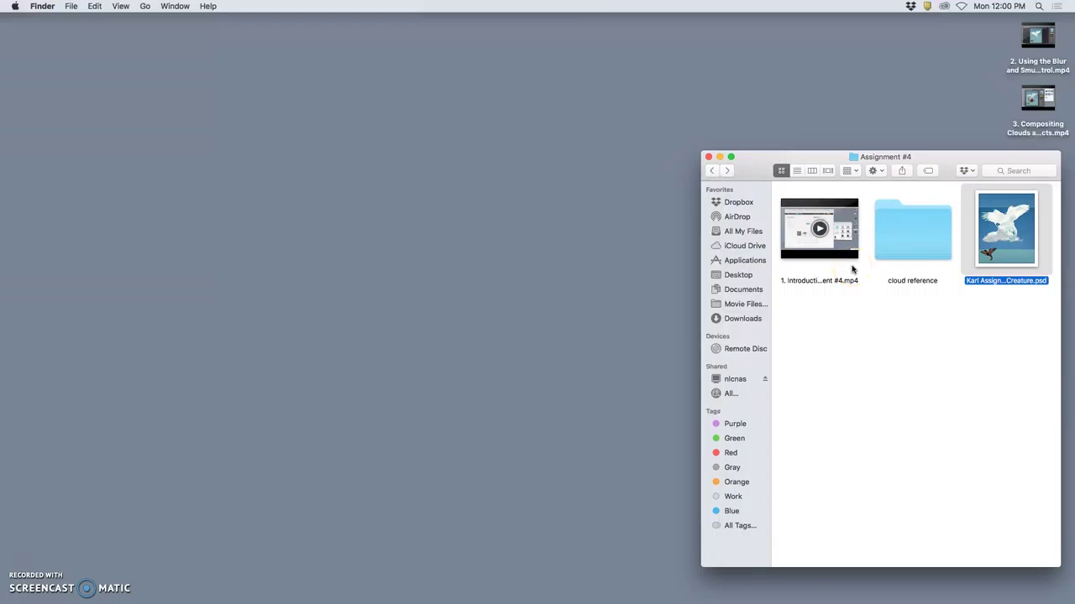
double_click(989, 239)
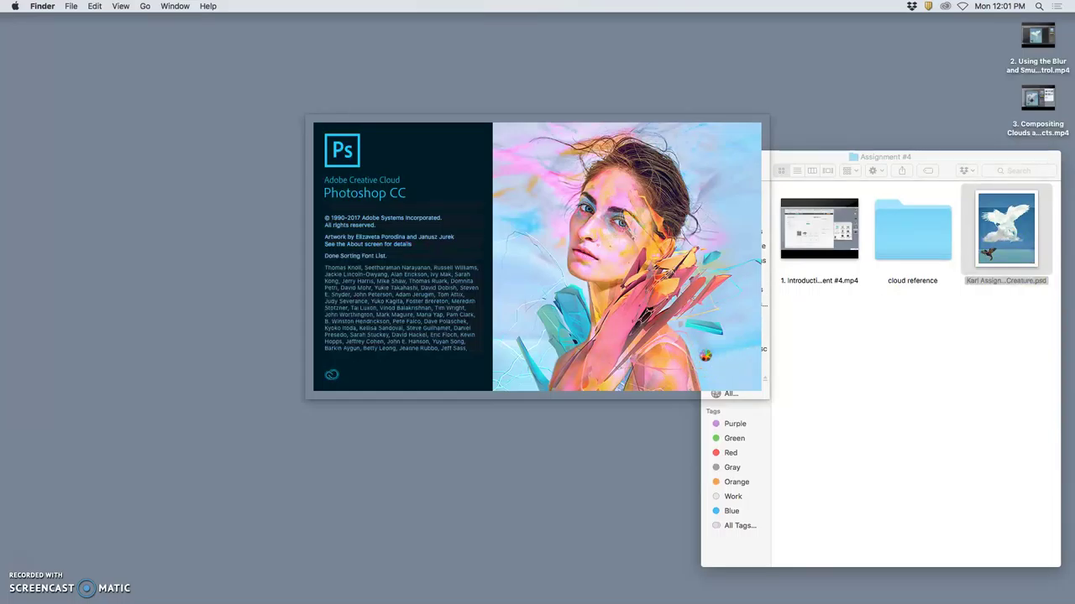
mouse_move(529, 600)
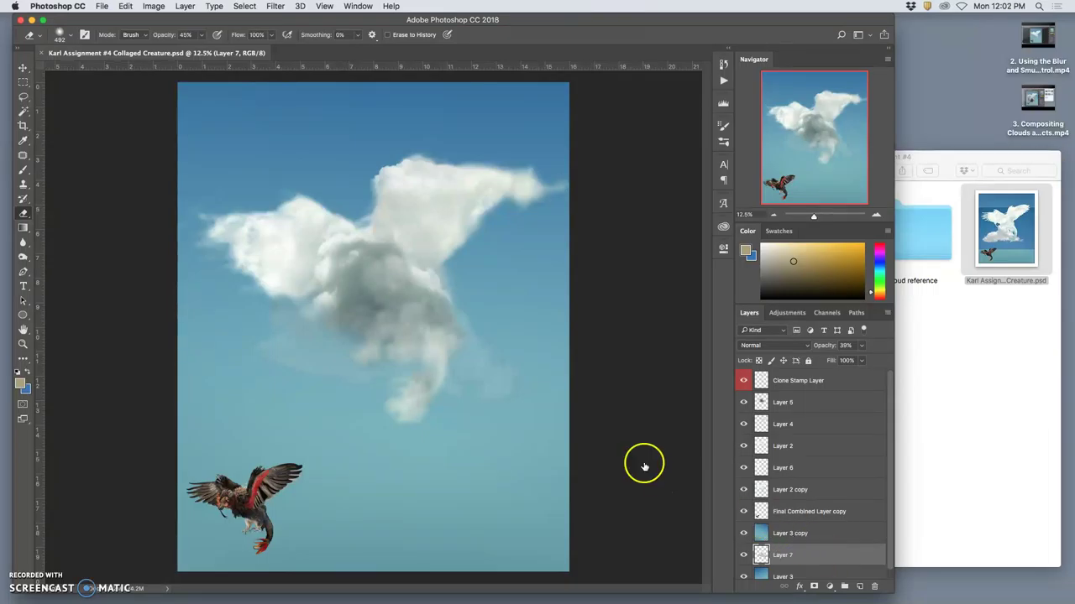
Check Layer 7 by hiding and showing it, move its faint cloud slightly up behind the creature, and save the document.
left_click(743, 554)
left_click(743, 556)
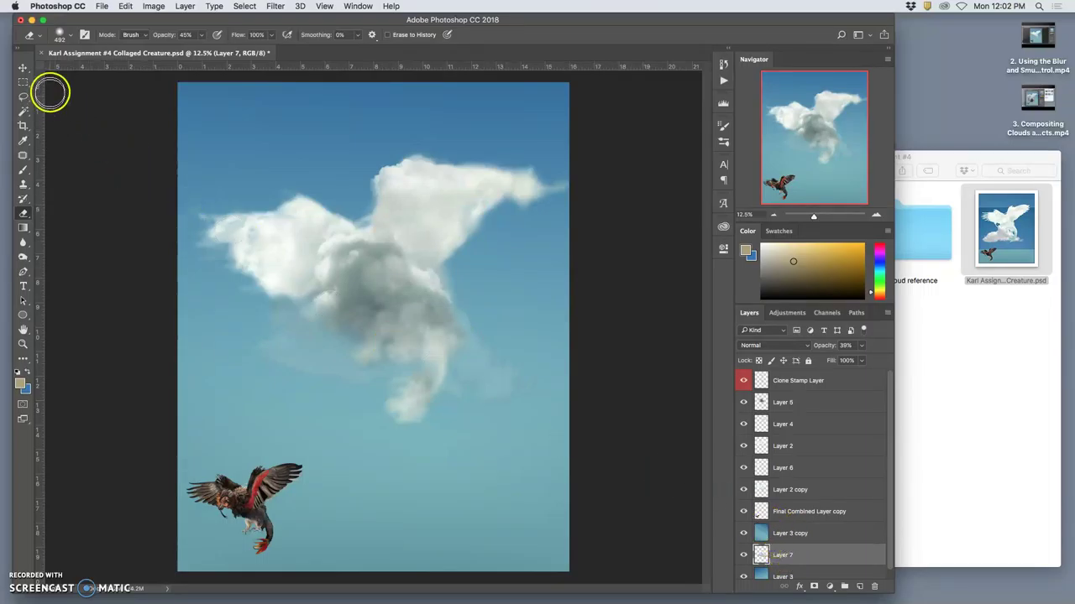
left_click(23, 67)
left_click_drag(300, 353, 308, 319)
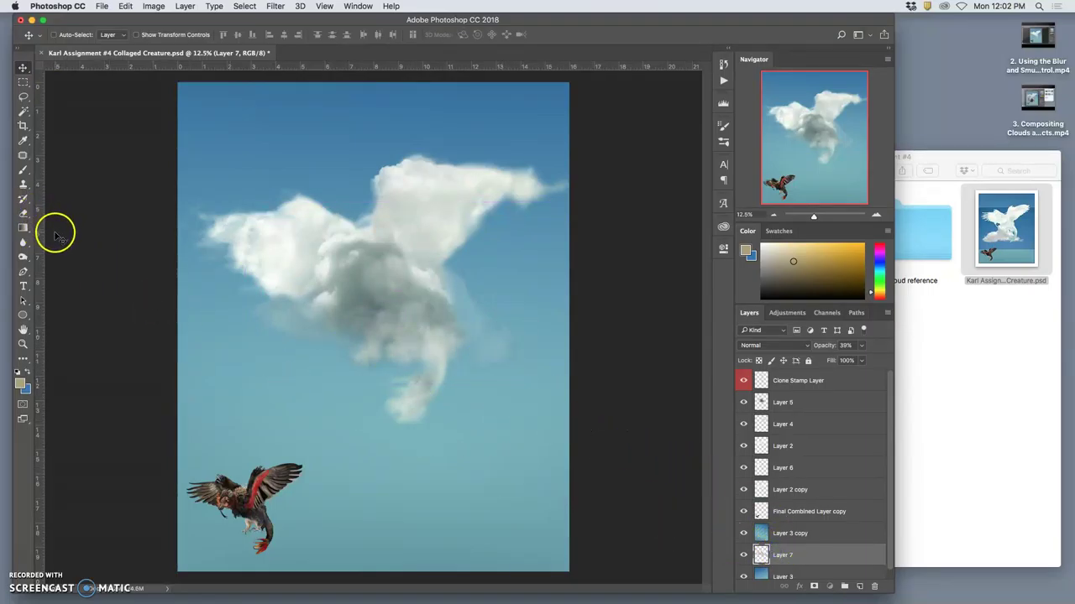
key("super")
key("super+s")
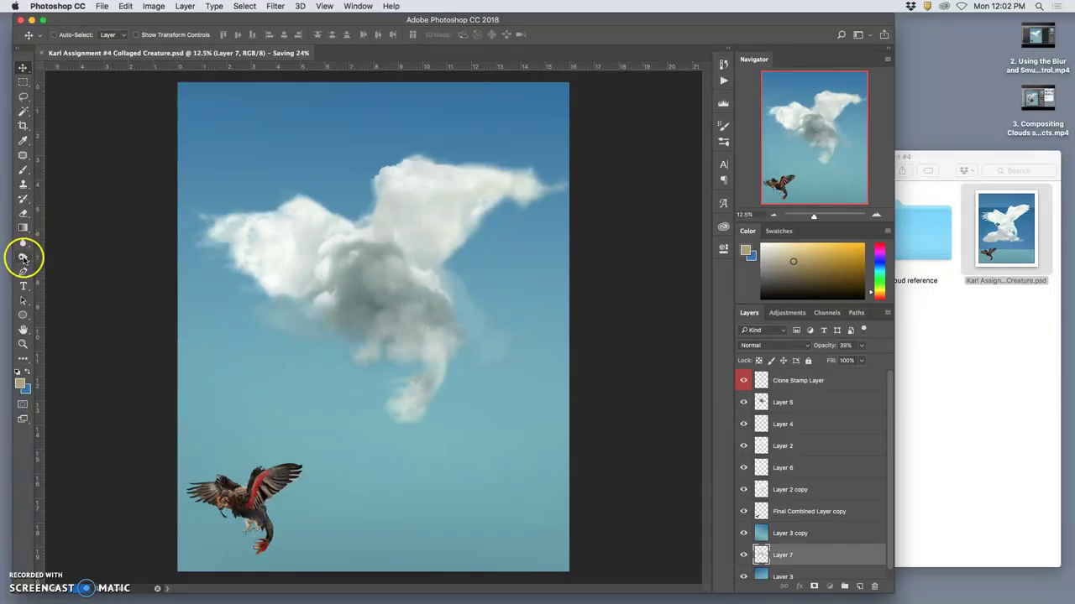
Erase parts of the faint Layer 7 cloud around the creature's lower body with a 492 px Eraser at 80% opacity.
left_click(24, 257)
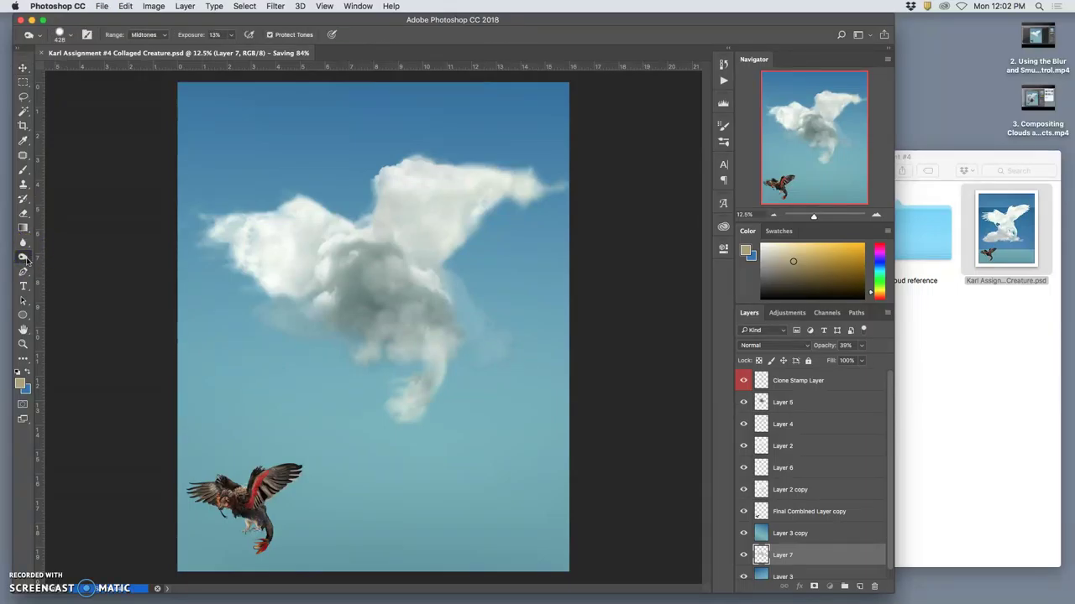
left_click(25, 261)
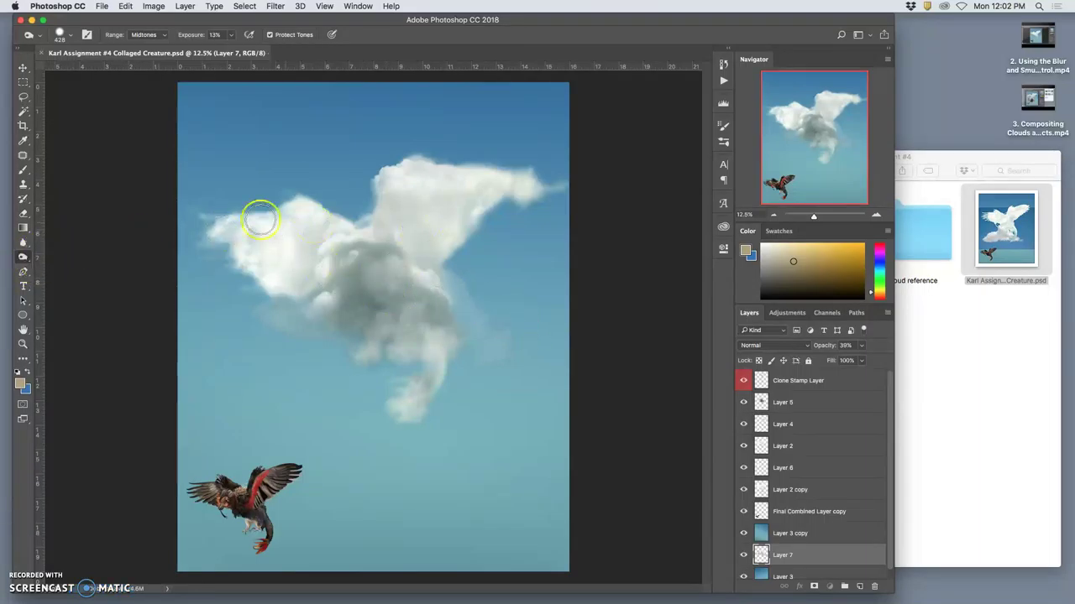
left_click(24, 215)
left_click(201, 34)
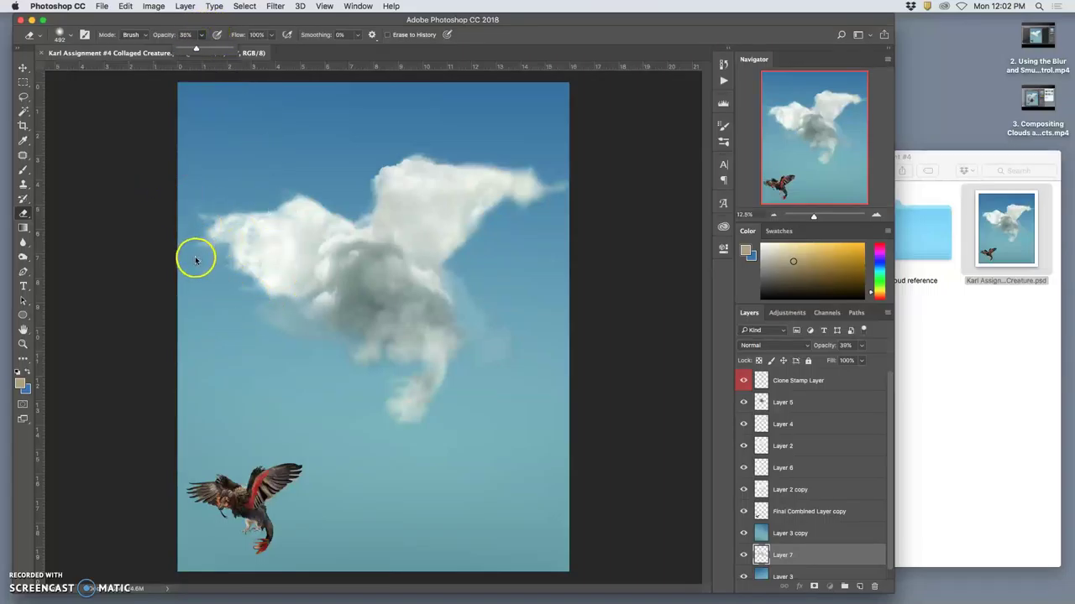
key("0")
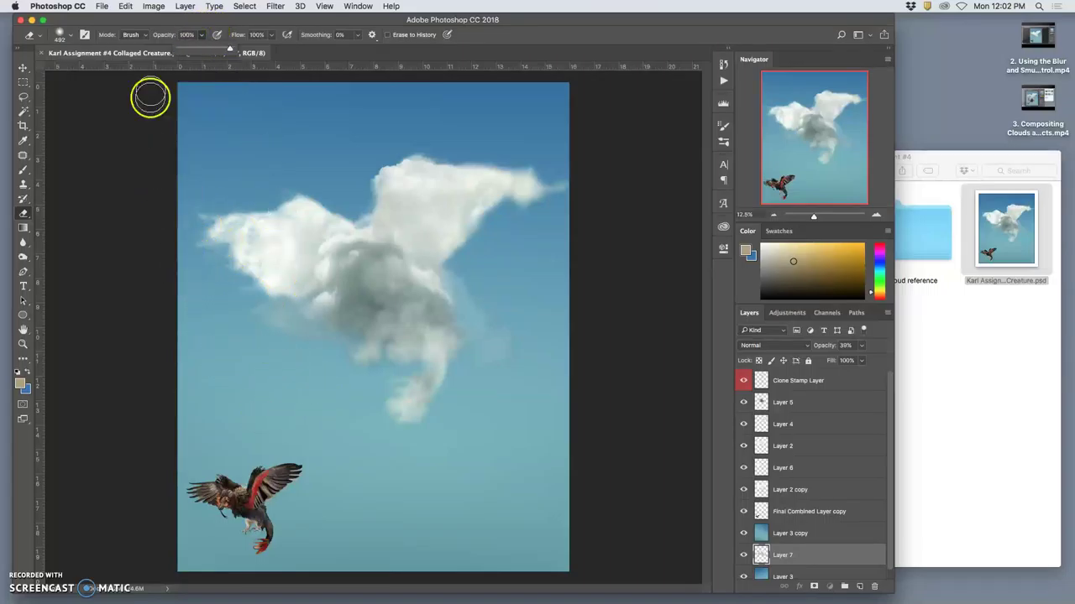
mouse_move(384, 252)
left_mouse_down()
mouse_move(473, 295)
mouse_move(474, 285)
mouse_move(444, 269)
mouse_move(482, 285)
mouse_move(471, 283)
mouse_move(488, 290)
mouse_move(491, 310)
mouse_move(518, 305)
mouse_move(536, 333)
mouse_move(504, 381)
mouse_move(459, 371)
mouse_move(470, 303)
mouse_move(487, 280)
mouse_move(436, 303)
mouse_move(388, 350)
left_mouse_up()
left_click_drag(484, 385, 342, 353)
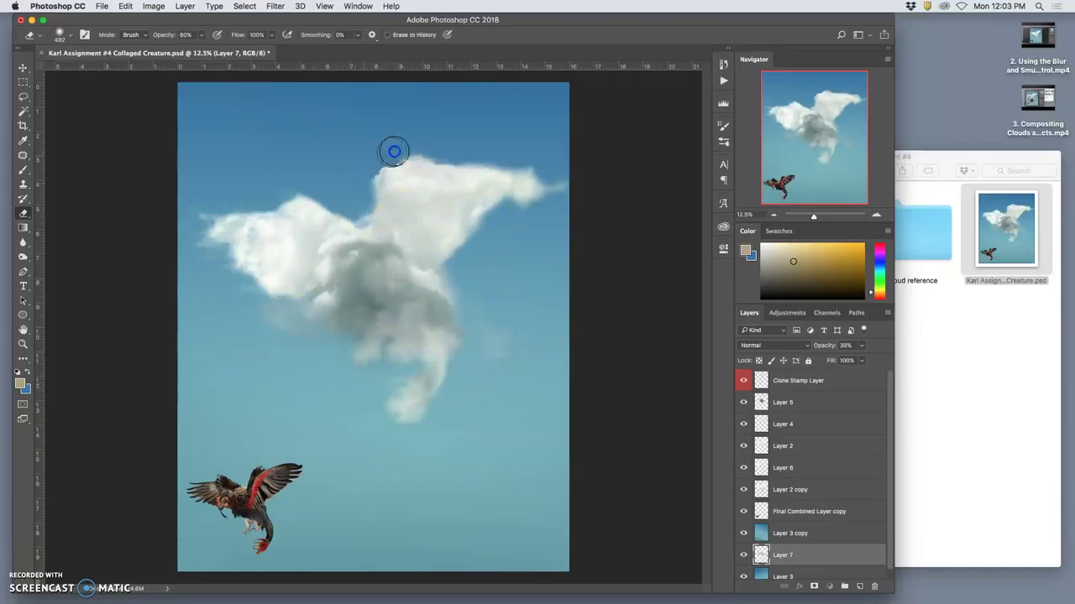
On the Clone Stamp Layer, erase along the raised wing's upper edge and in the notch between the wings.
left_click(780, 380)
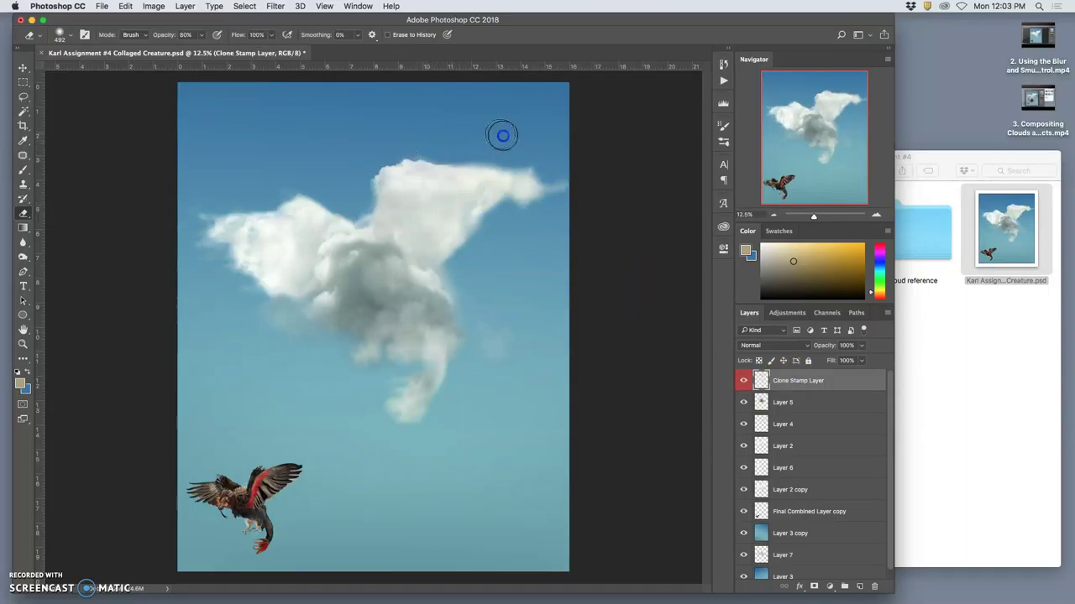
mouse_move(471, 290)
left_mouse_down()
mouse_move(401, 267)
mouse_move(350, 213)
left_mouse_up()
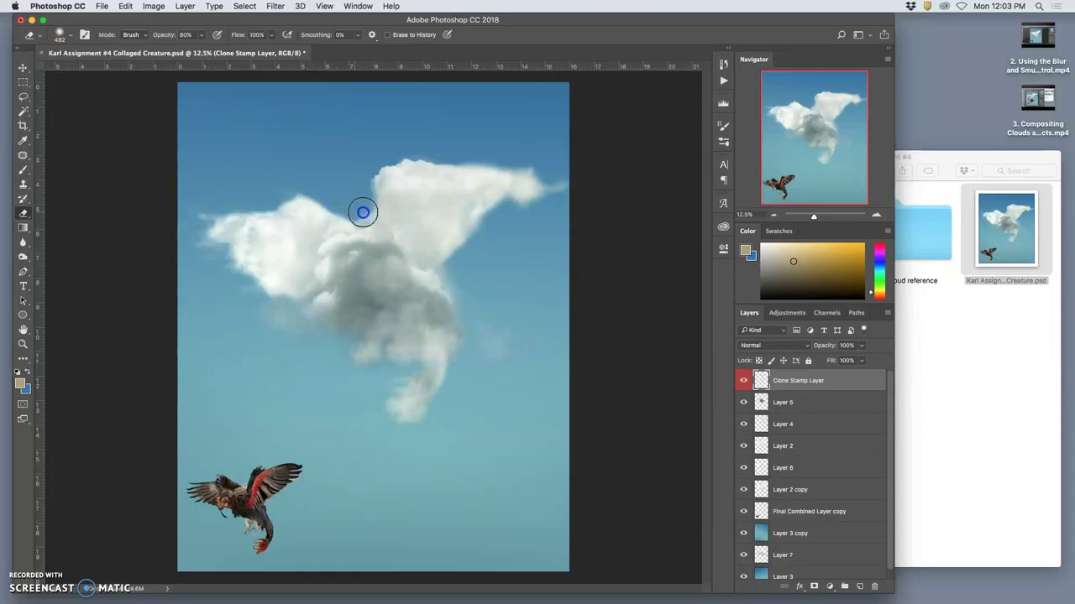
Hide and show the Clone Stamp Layer, Layer 5, Layer 4 and Layer 2 in turn to see what each contributes.
left_click(743, 381)
left_click(743, 380)
left_click(744, 403)
left_click(744, 404)
left_click(743, 403)
left_click(743, 403)
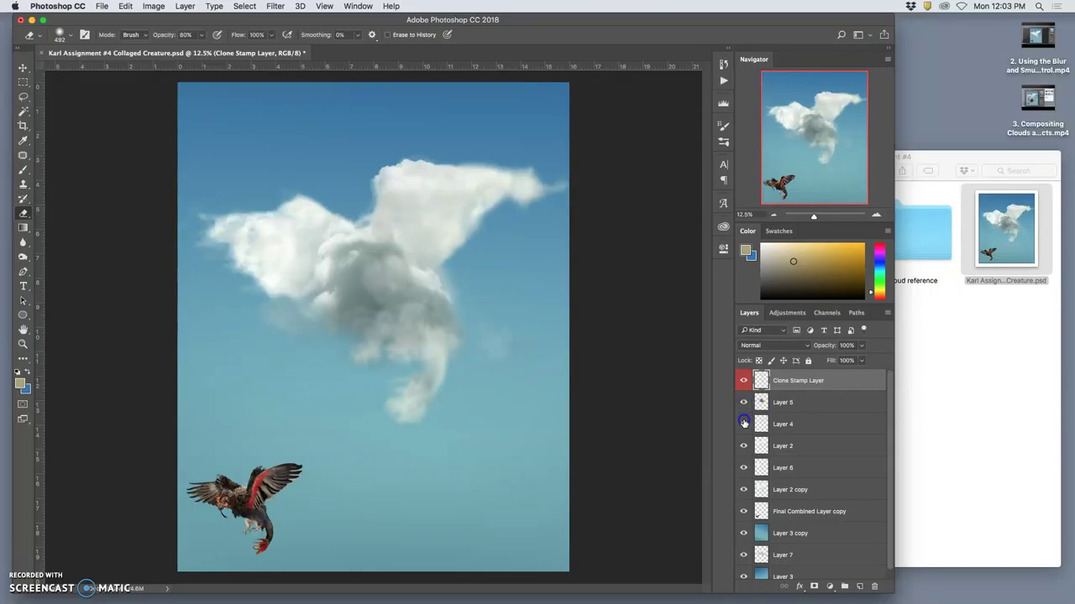
left_click(744, 424)
left_click(744, 424)
left_click(743, 446)
left_click(744, 447)
Select Layer 2, try erasing in the notch between the wings, and set the 492 px Eraser's hardness to 18%.
left_click(762, 450)
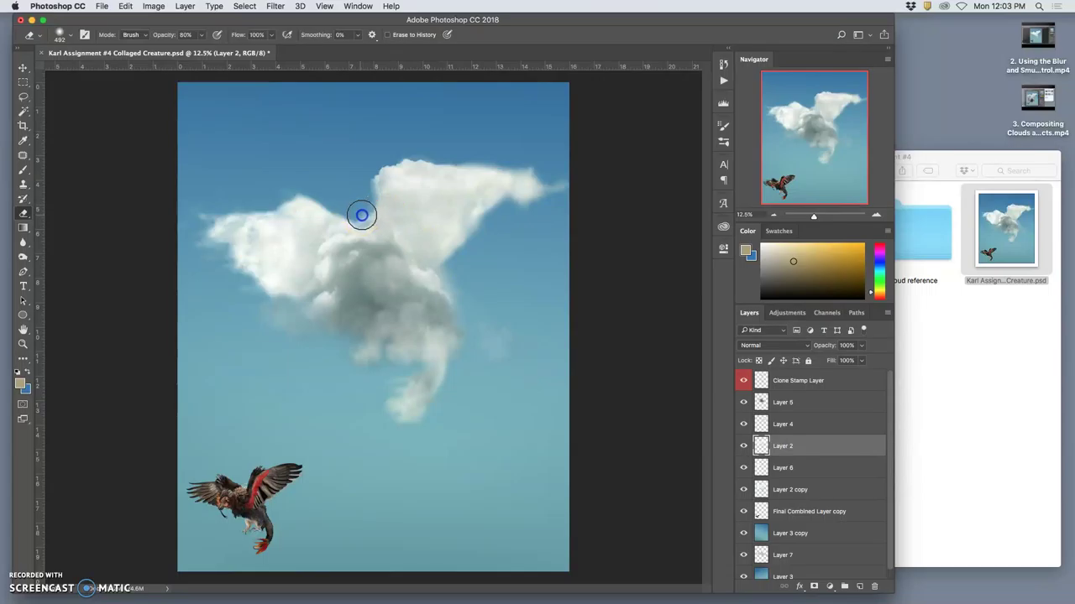
left_click(58, 36)
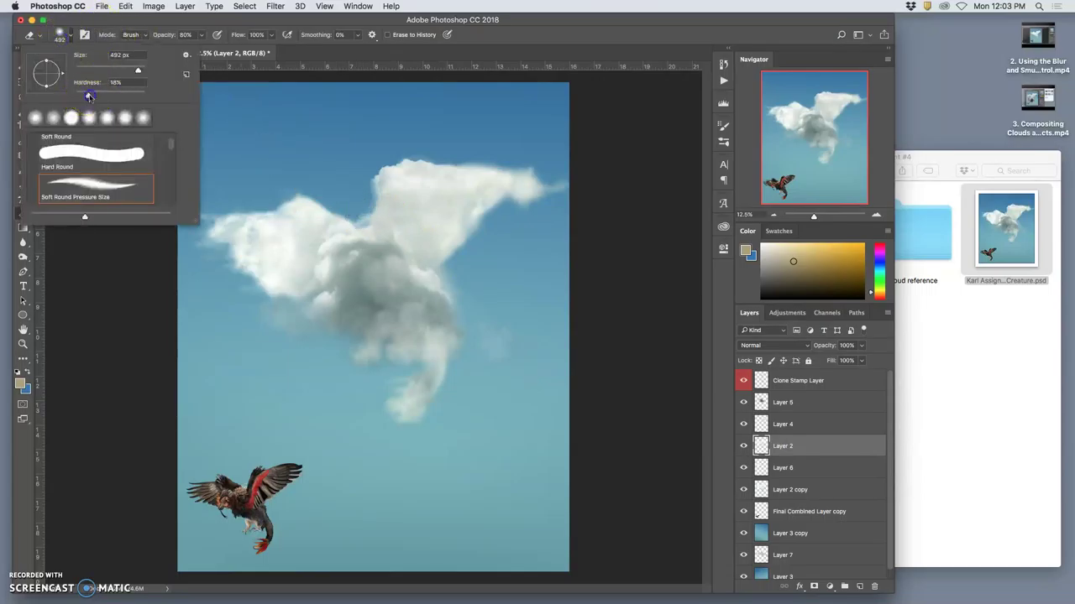
left_click(295, 161)
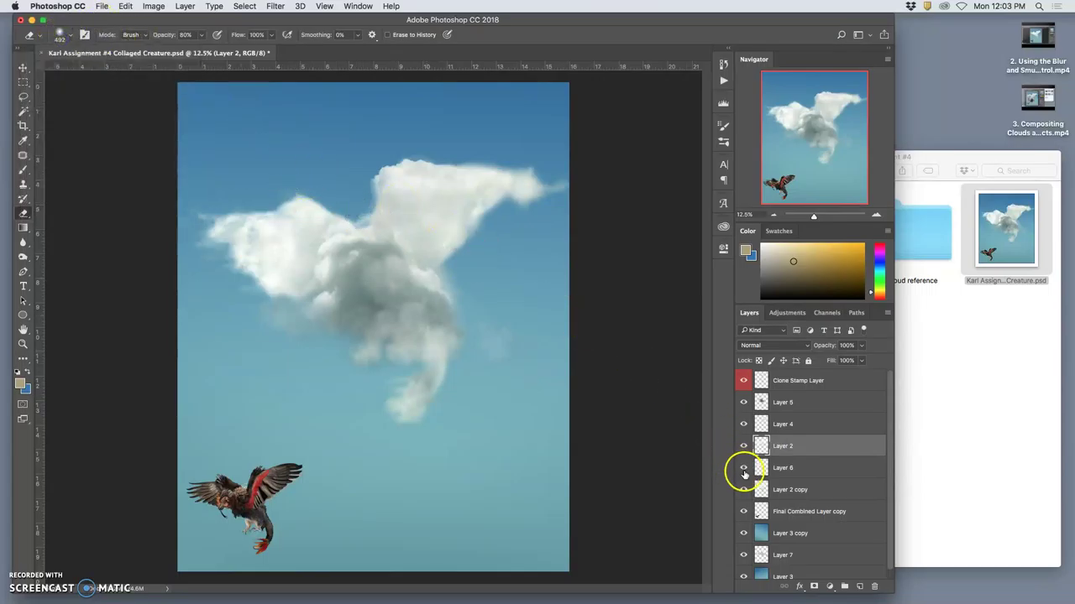
Hide and show the layers from Final Combined Layer copy up to Layer 4 to examine which holds the cloud between the wings.
left_click(744, 471)
left_click(745, 470)
left_click(744, 491)
left_click(744, 491)
left_click(742, 509)
left_click(743, 509)
left_click(744, 493)
left_click(745, 487)
left_click(744, 487)
left_click(743, 483)
left_click(744, 468)
left_click(744, 469)
left_click(743, 450)
left_click(743, 449)
left_click(745, 425)
left_click(745, 425)
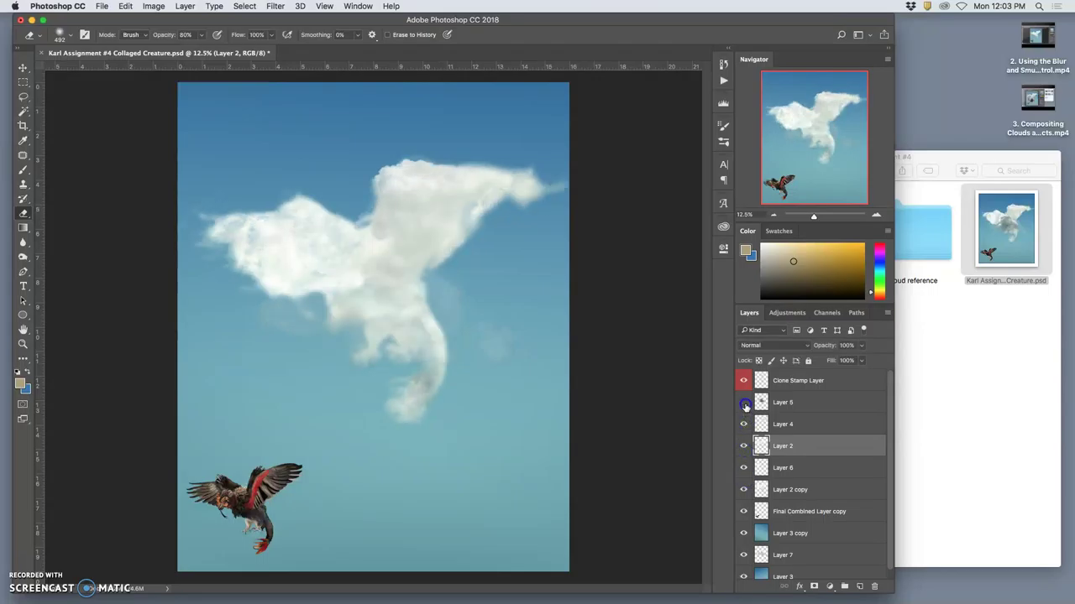